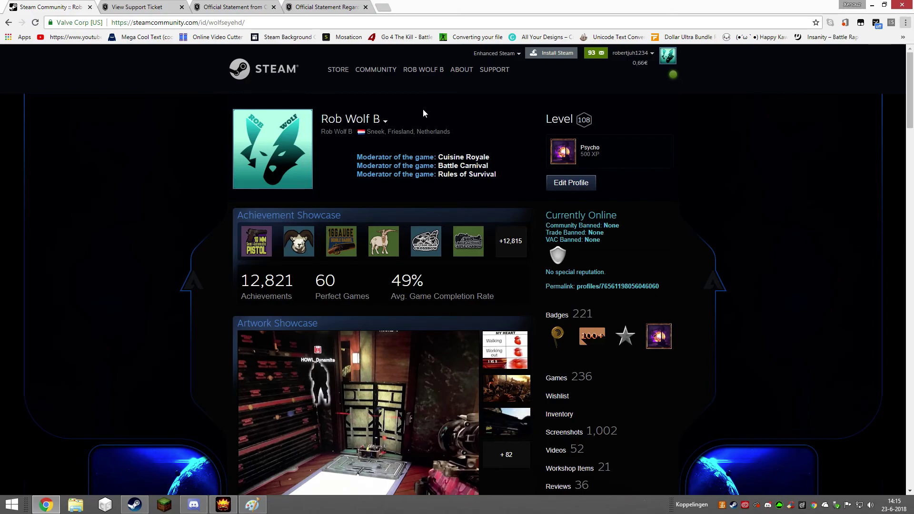
# - Switch to the support ticket tab showing the staff's no-refund reply about the TF2 keys
pyautogui.click(137, 6)
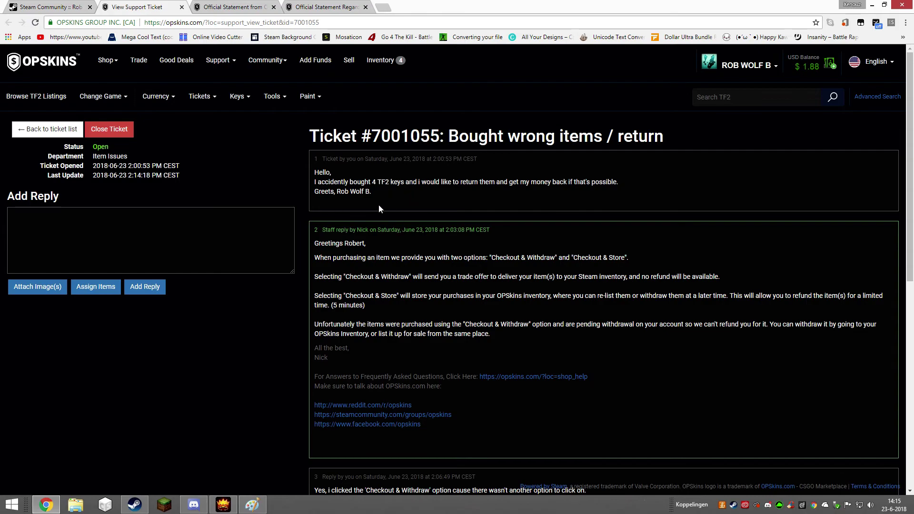
# - View all four Mann Co. Supply Crate Keys in the inventory, then go to the homepage
pyautogui.click(380, 60)
pyautogui.scroll(-1, 244, 400)
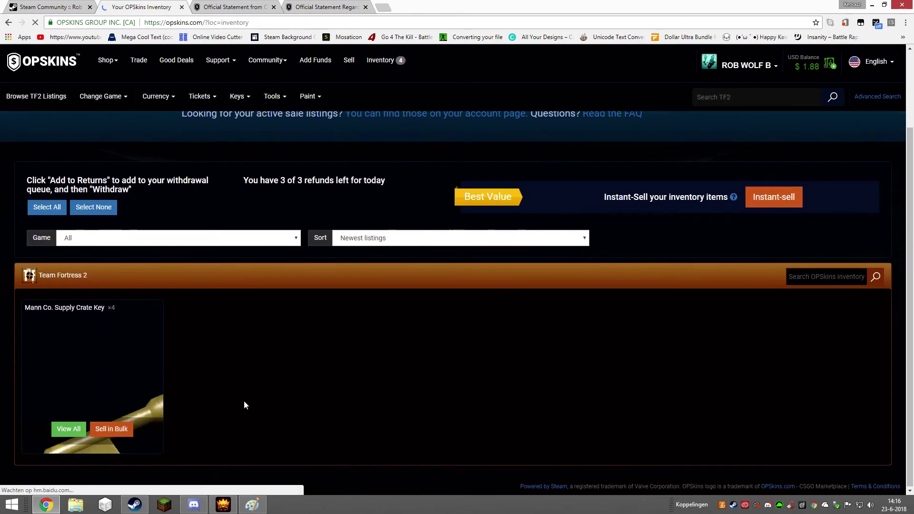
pyautogui.scroll(2, 331, 447)
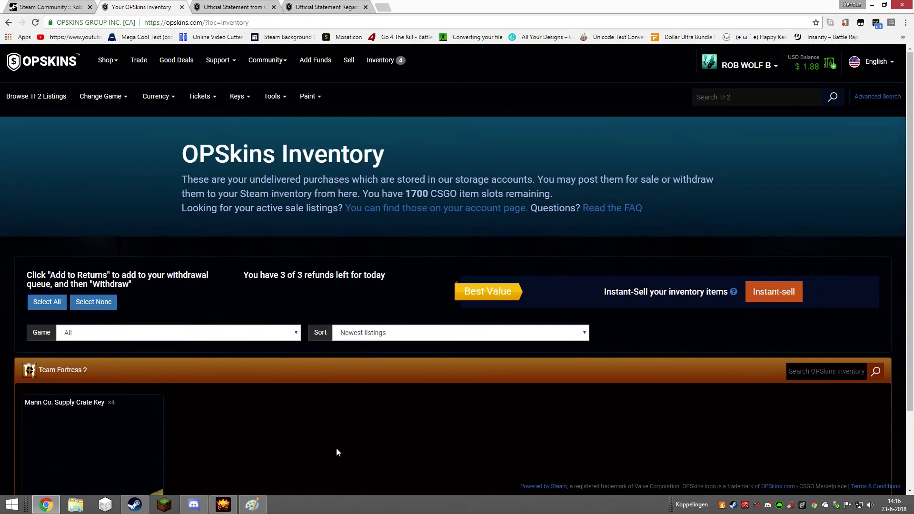
pyautogui.scroll(-2, 336, 442)
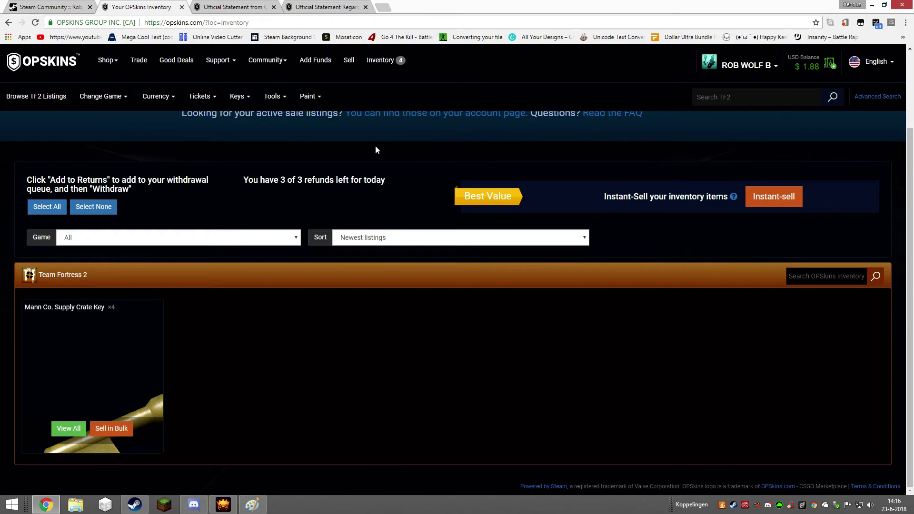
pyautogui.click(69, 429)
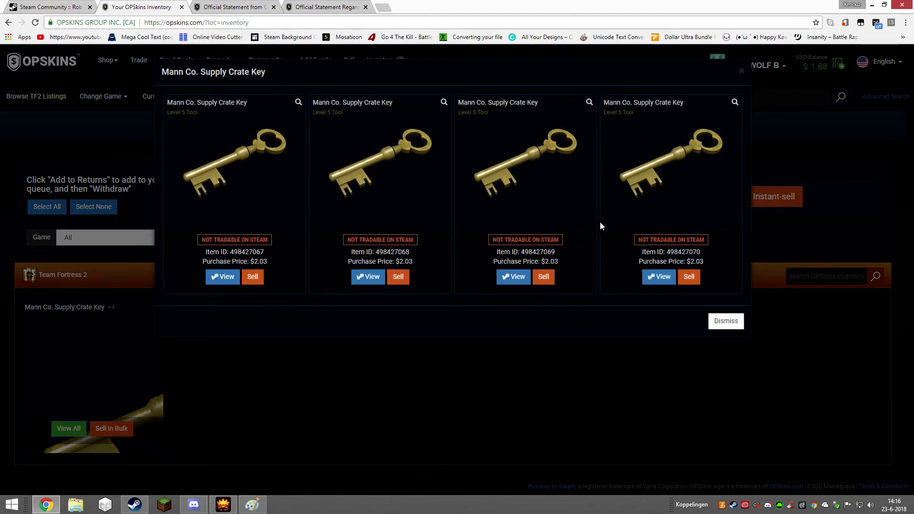
pyautogui.click(725, 321)
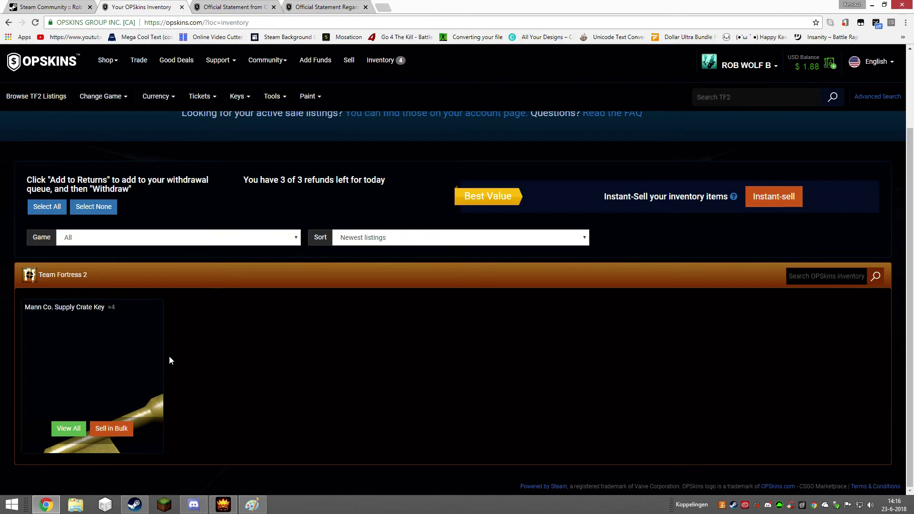
pyautogui.scroll(3, 179, 361)
pyautogui.scroll(2, 179, 361)
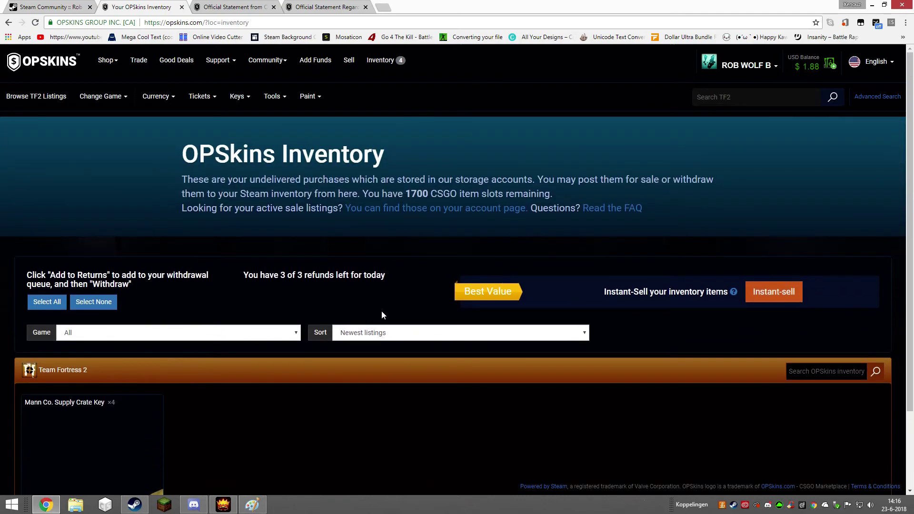
pyautogui.scroll(-2, 246, 318)
pyautogui.scroll(2, 245, 318)
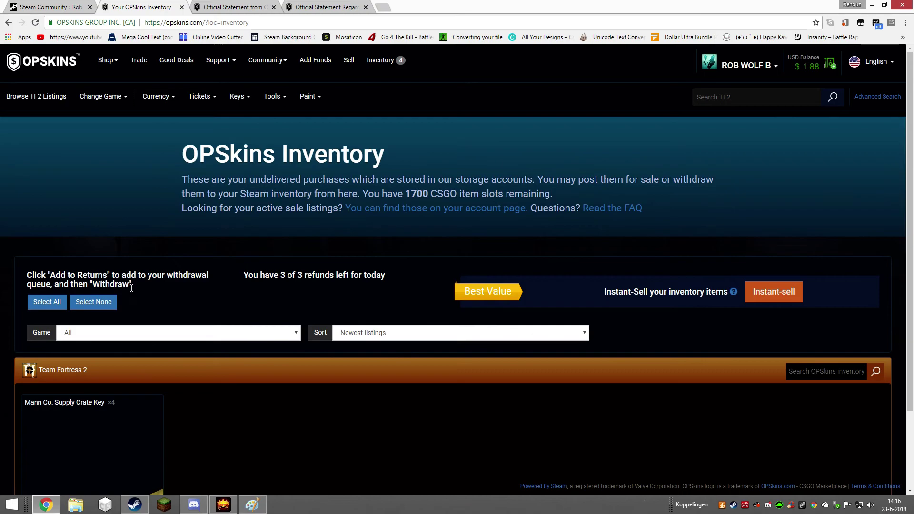
pyautogui.scroll(-2, 92, 381)
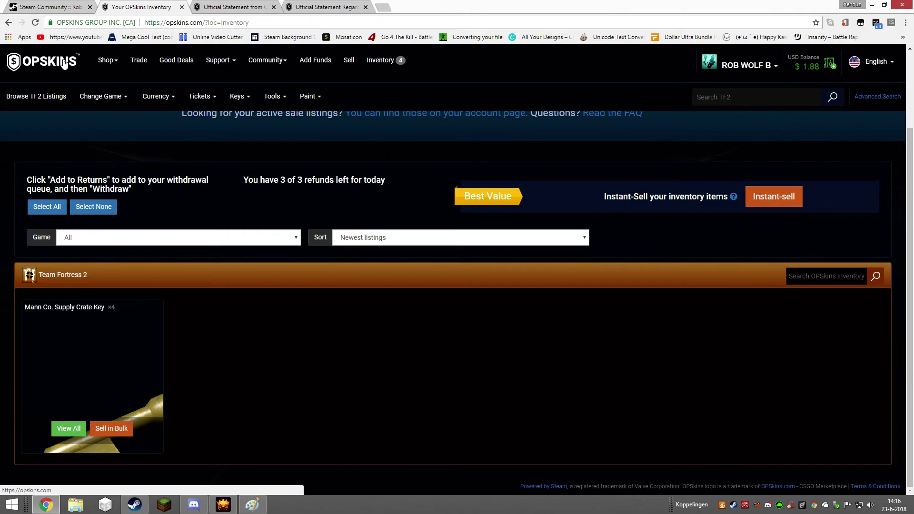
pyautogui.click(64, 63)
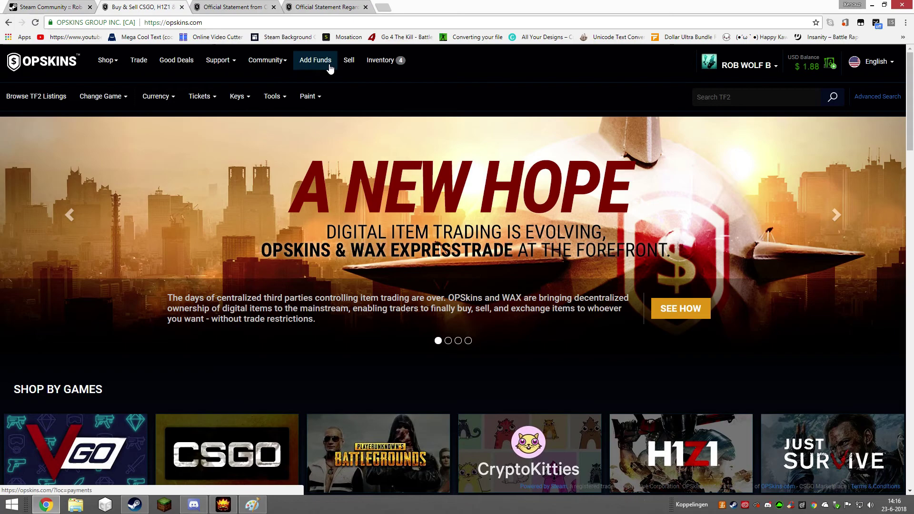
# - Open ticket #7001055 'Bought wrong items' and read the reply about Valve disabling storage accounts
pyautogui.click(264, 60)
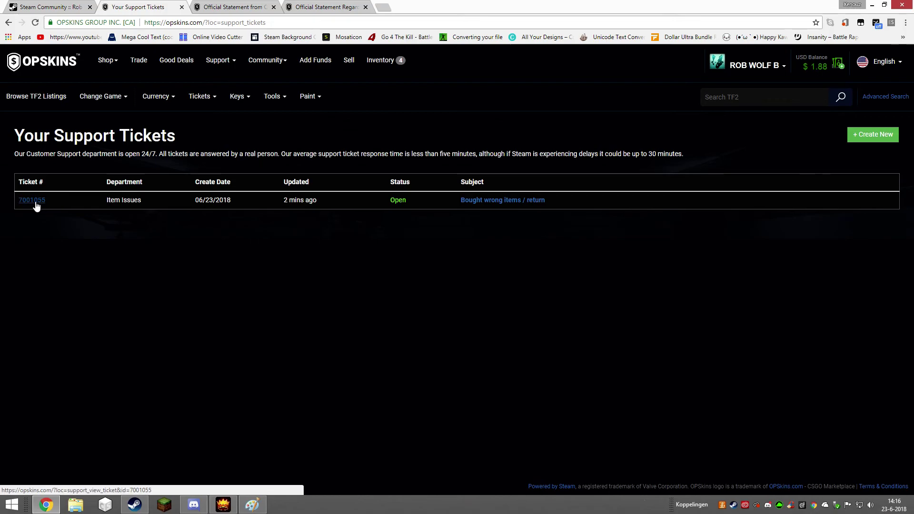
pyautogui.click(32, 201)
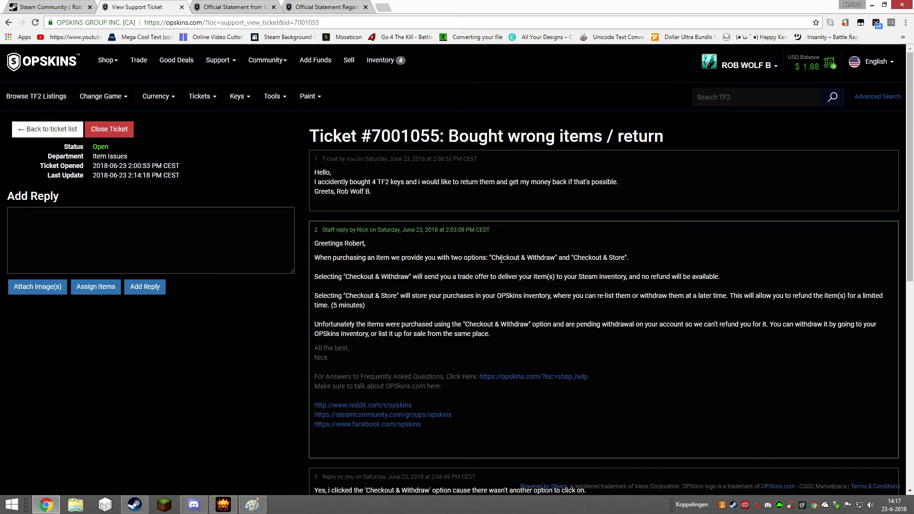
pyautogui.moveTo(493, 258); pyautogui.dragTo(559, 258)
pyautogui.click(569, 277)
pyautogui.scroll(-4, 511, 307)
pyautogui.scroll(4, 515, 315)
pyautogui.scroll(-8, 351, 300)
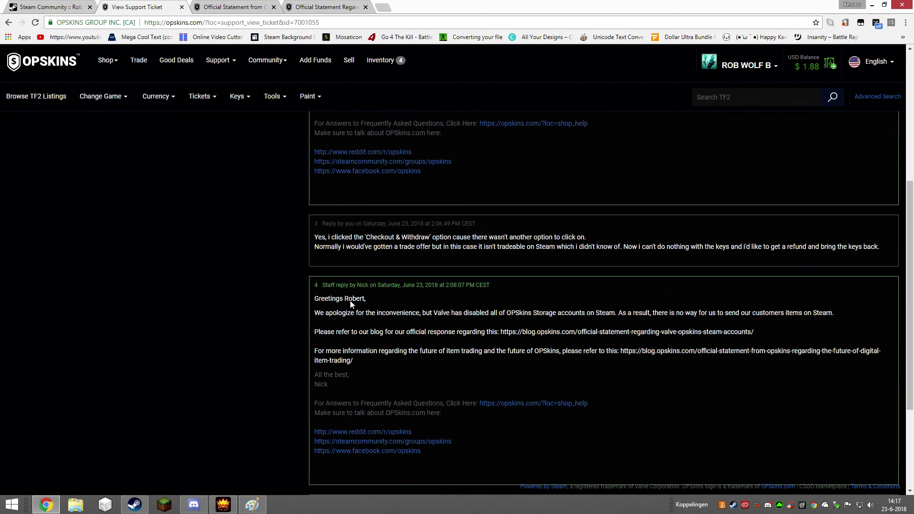
pyautogui.scroll(5, 352, 300)
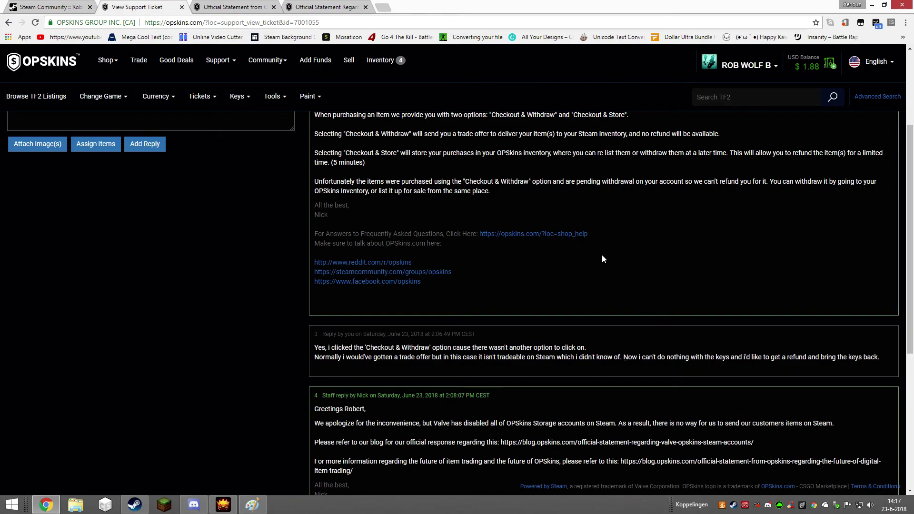
pyautogui.scroll(-2, 623, 292)
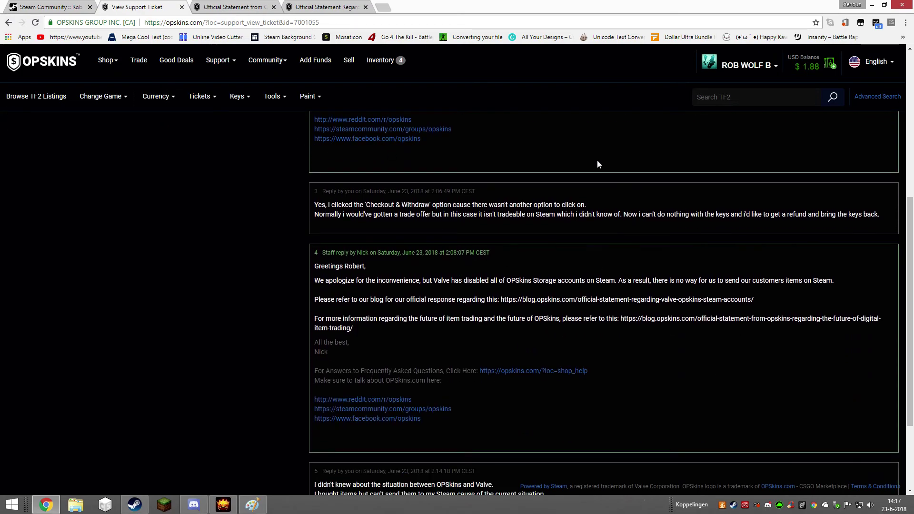
pyautogui.scroll(-2, 241, 390)
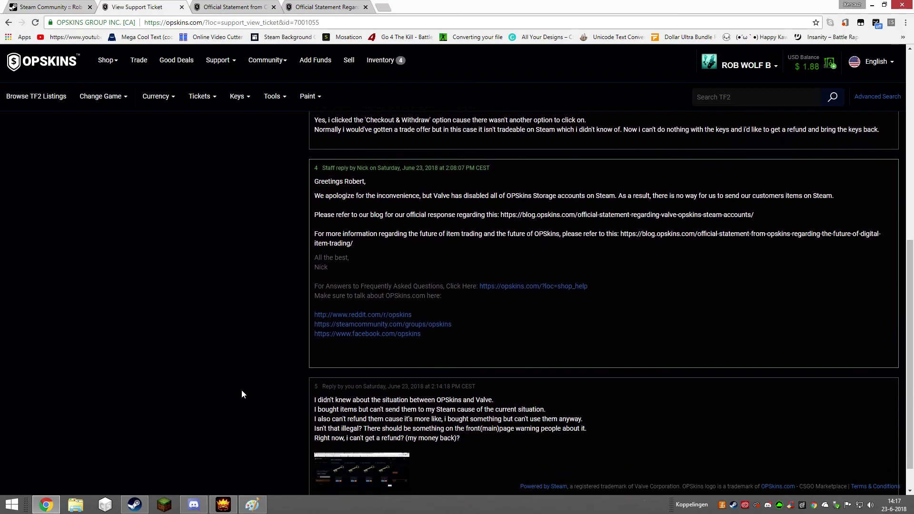
pyautogui.scroll(-1, 241, 388)
pyautogui.scroll(4, 241, 386)
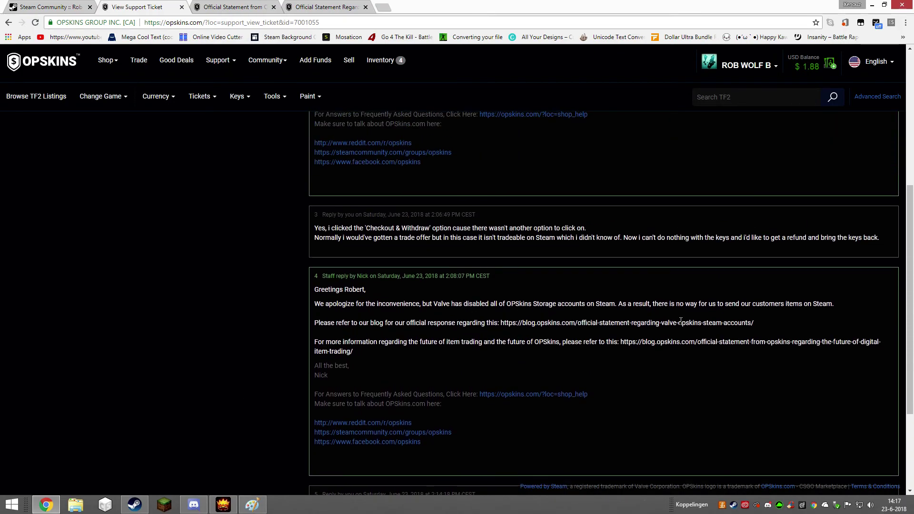
# - Switch between the future-of-digital-item-trading and Valve statement blog articles
pyautogui.click(234, 7)
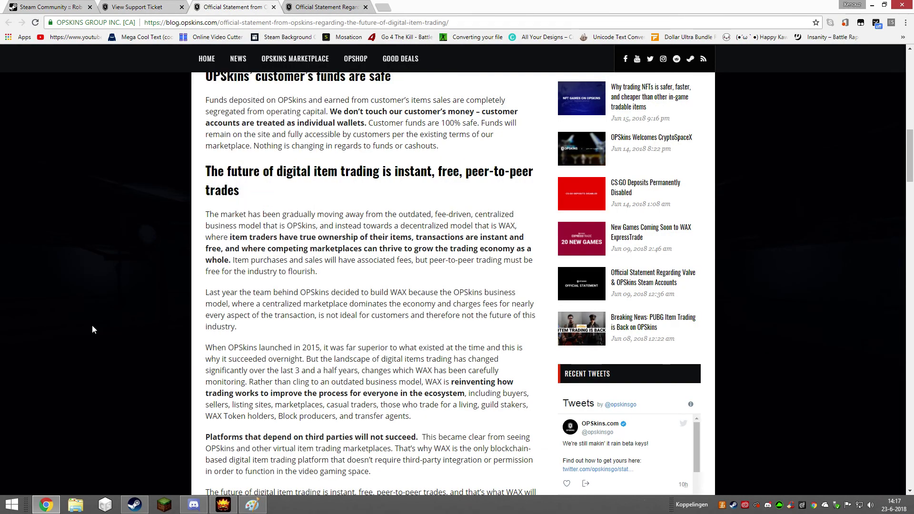
pyautogui.scroll(5, 93, 325)
pyautogui.scroll(3, 92, 326)
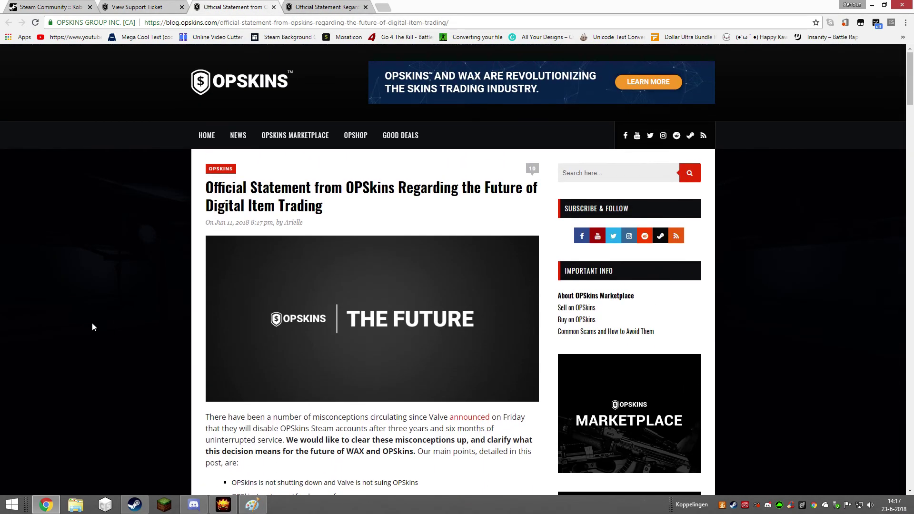
pyautogui.click(321, 7)
pyautogui.scroll(-5, 107, 457)
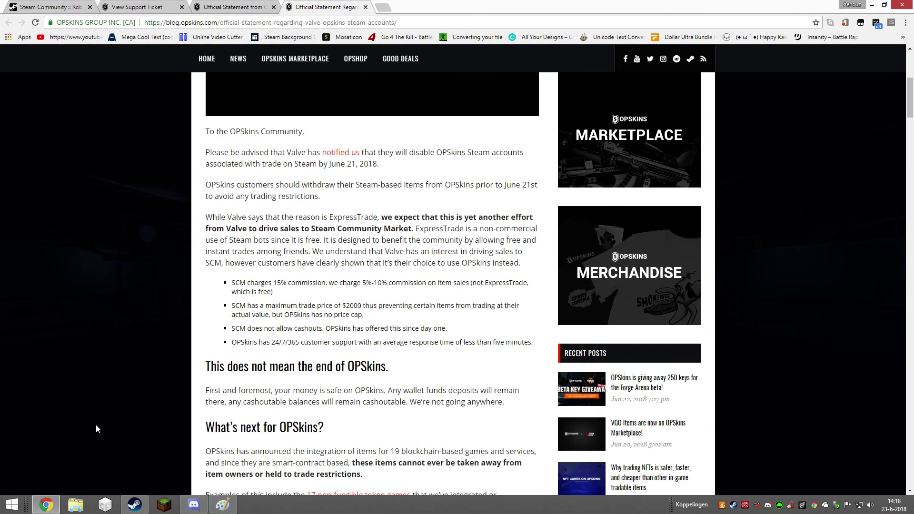
pyautogui.scroll(4, 96, 424)
pyautogui.scroll(-3, 157, 228)
pyautogui.scroll(-4, 161, 243)
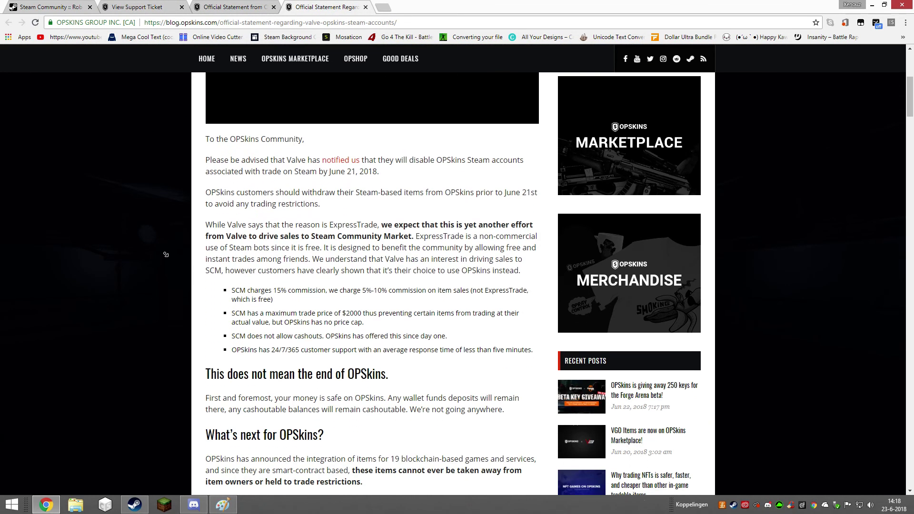
pyautogui.scroll(-2, 165, 257)
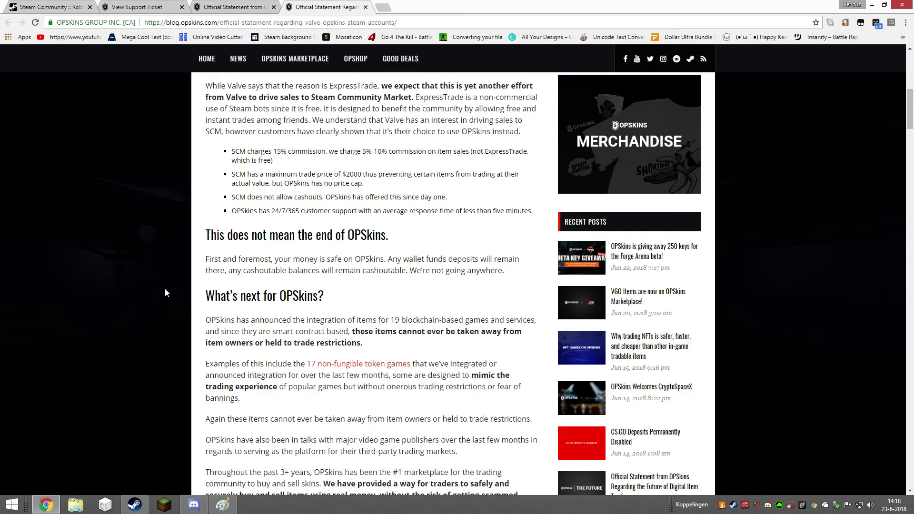
pyautogui.scroll(-5, 165, 288)
pyautogui.scroll(4, 173, 338)
pyautogui.scroll(5, 176, 365)
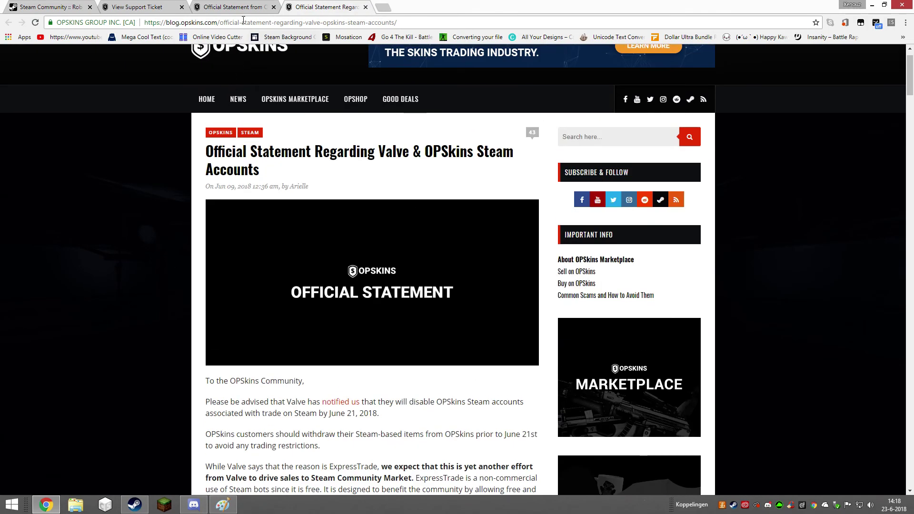
pyautogui.click(232, 6)
pyautogui.scroll(-3, 175, 403)
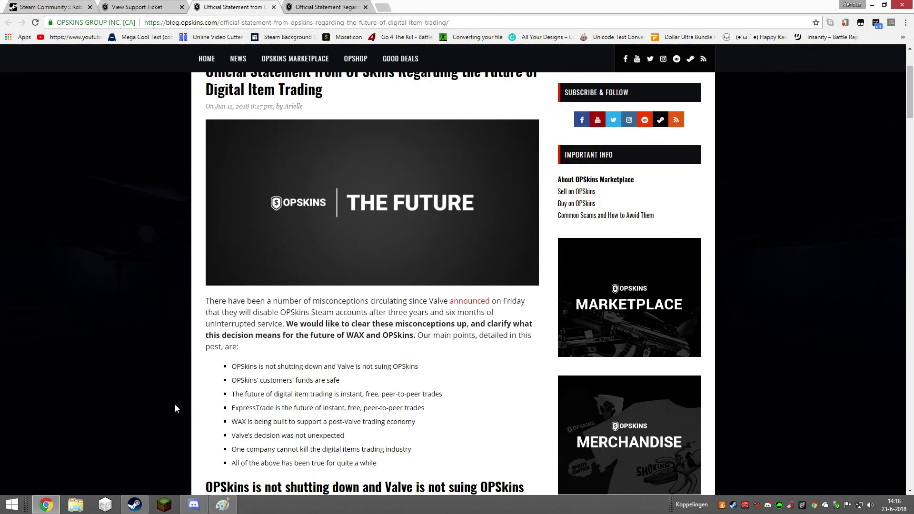
pyautogui.scroll(-1, 177, 396)
pyautogui.scroll(2, 289, 232)
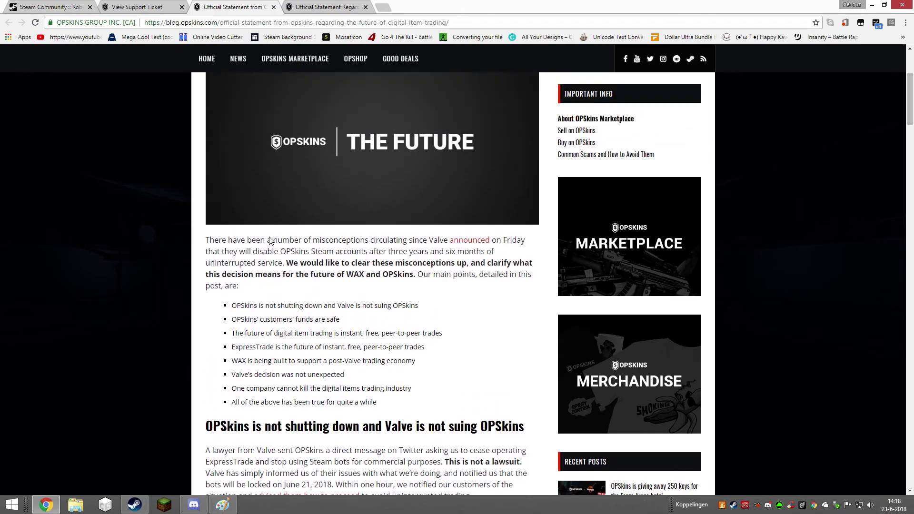
pyautogui.scroll(2, 279, 257)
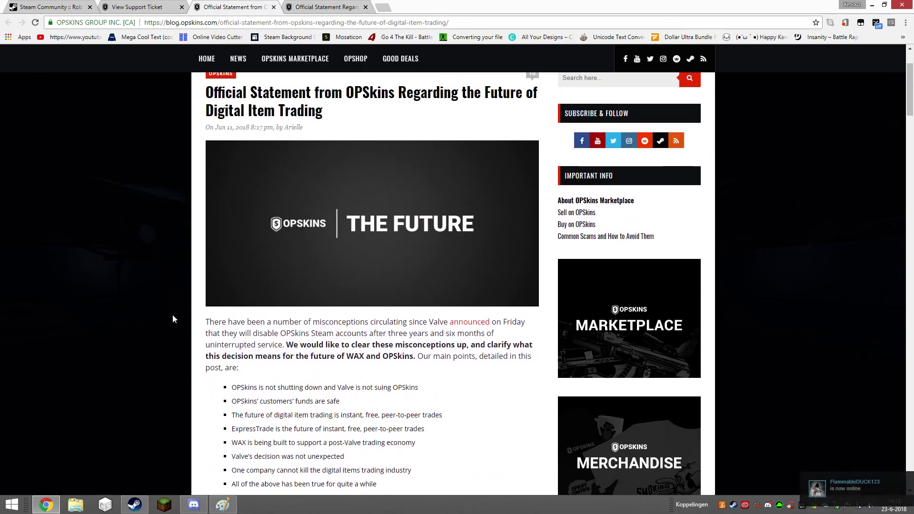
pyautogui.scroll(-1, 242, 421)
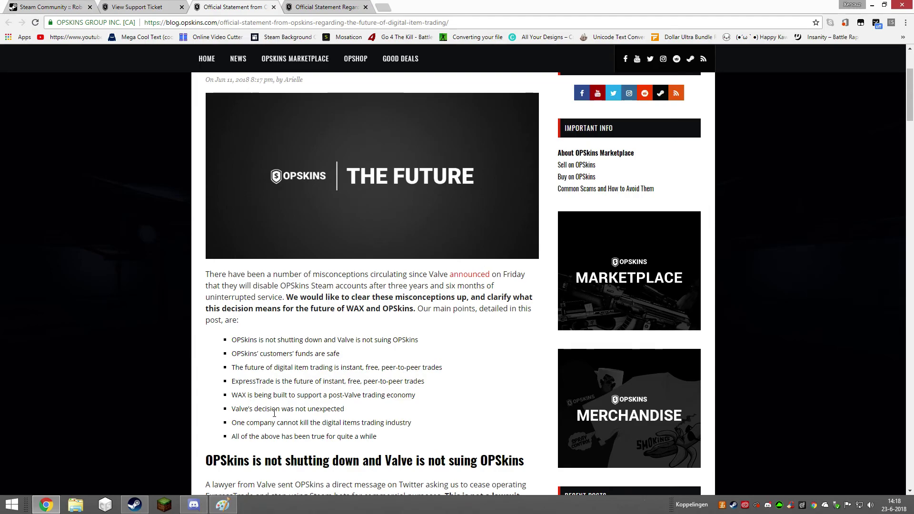
pyautogui.scroll(-3, 270, 420)
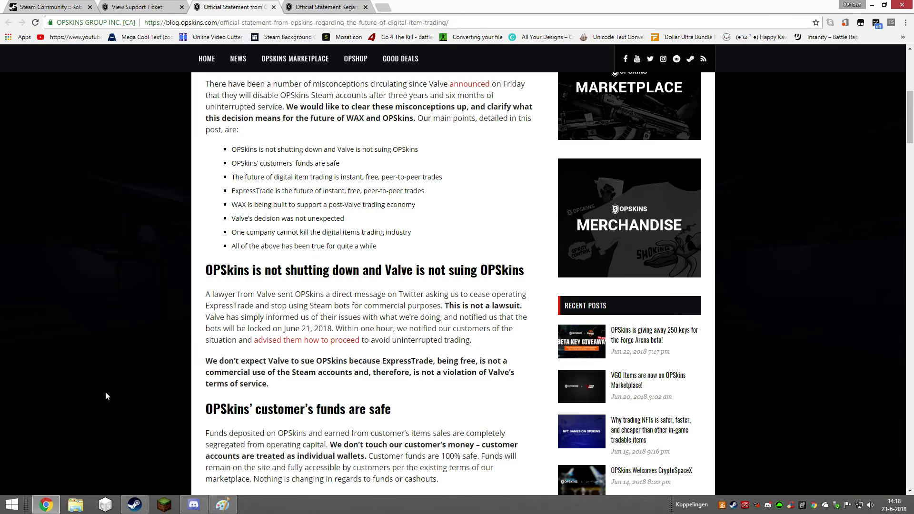
pyautogui.scroll(5, 105, 396)
pyautogui.scroll(-6, 107, 396)
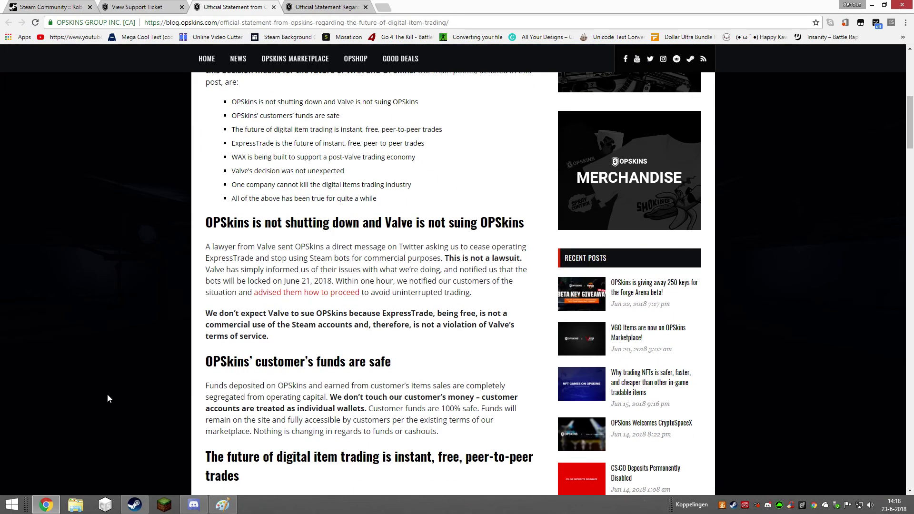
pyautogui.scroll(-3, 107, 393)
pyautogui.scroll(5, 106, 388)
pyautogui.scroll(1, 105, 386)
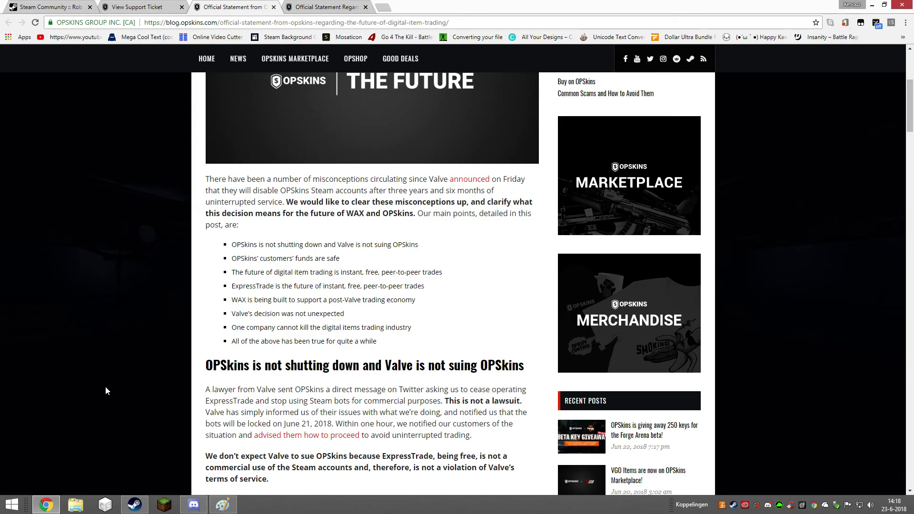
pyautogui.scroll(-5, 105, 386)
pyautogui.scroll(-5, 105, 386)
pyautogui.scroll(-4, 105, 387)
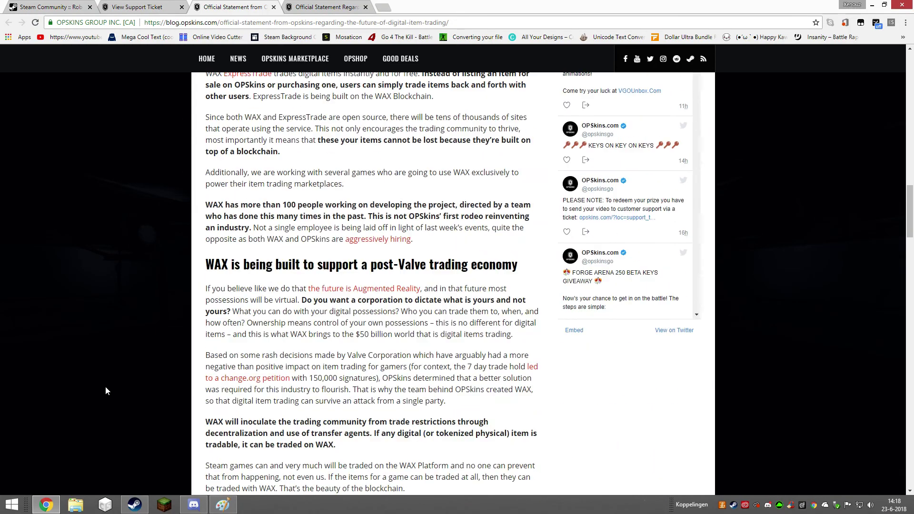
pyautogui.scroll(-2, 105, 386)
pyautogui.scroll(-6, 184, 445)
pyautogui.scroll(-5, 182, 444)
pyautogui.scroll(9, 182, 444)
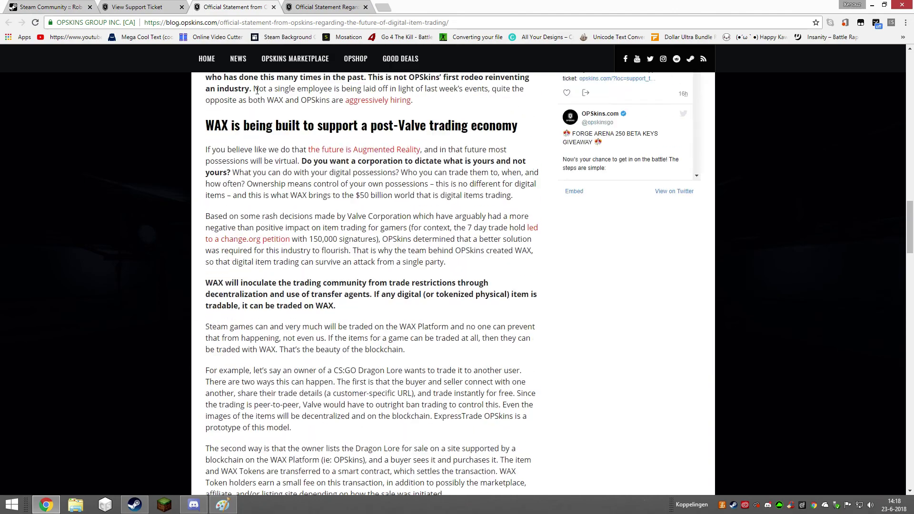
pyautogui.click(140, 8)
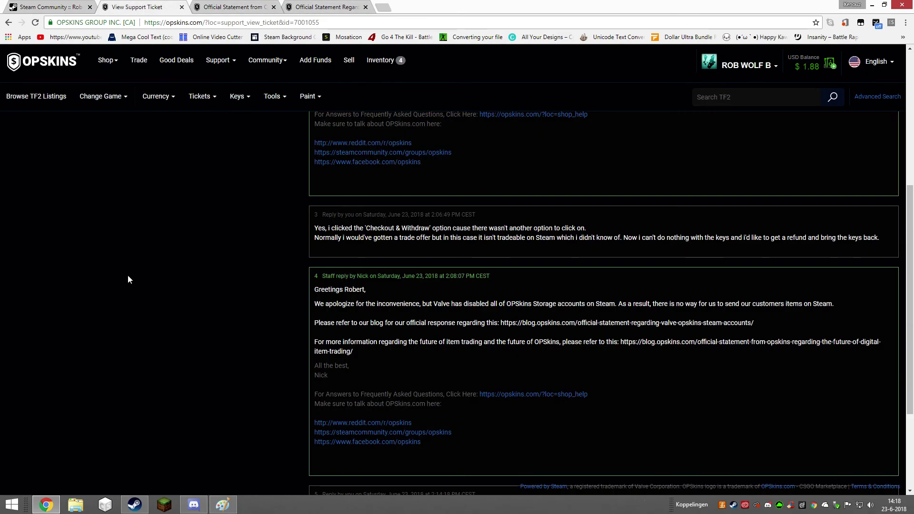
pyautogui.scroll(-2, 128, 275)
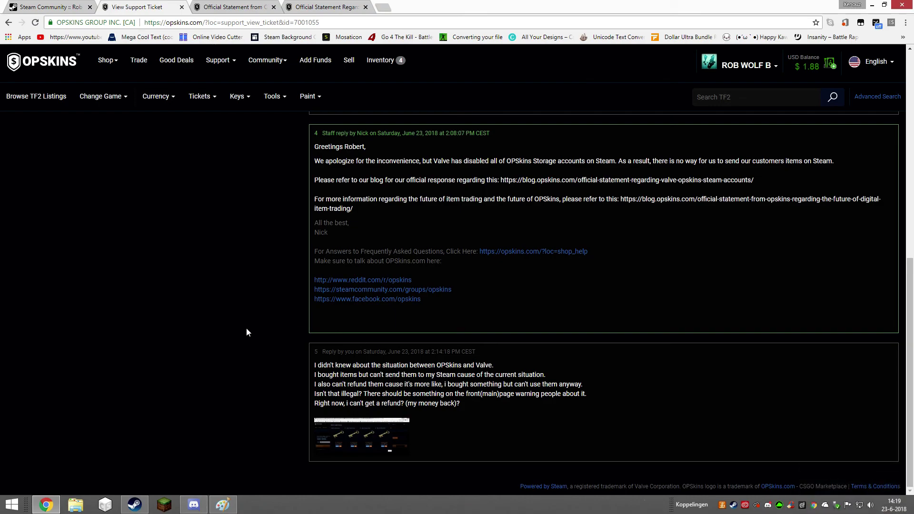
# - Reload the ticket to show the WAX ExpressTrade reply, then go to the inventory
pyautogui.press('F5')
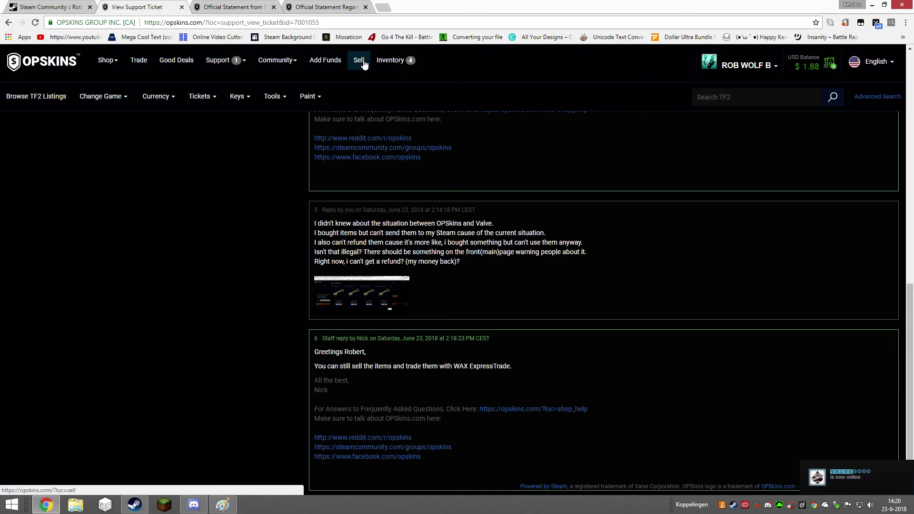
pyautogui.click(391, 60)
pyautogui.scroll(-3, 247, 409)
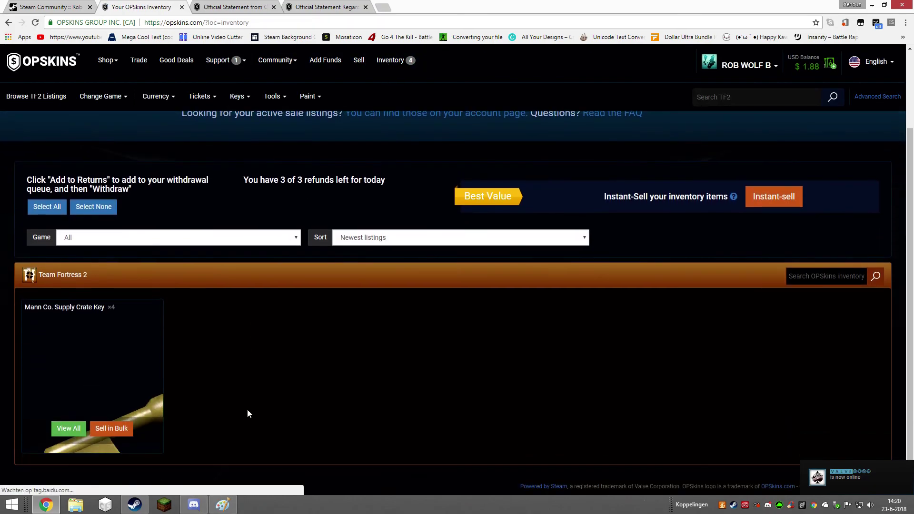
# - Sell the first Mann Co. Supply Crate Key at $2.02 and confirm the listing
pyautogui.click(69, 429)
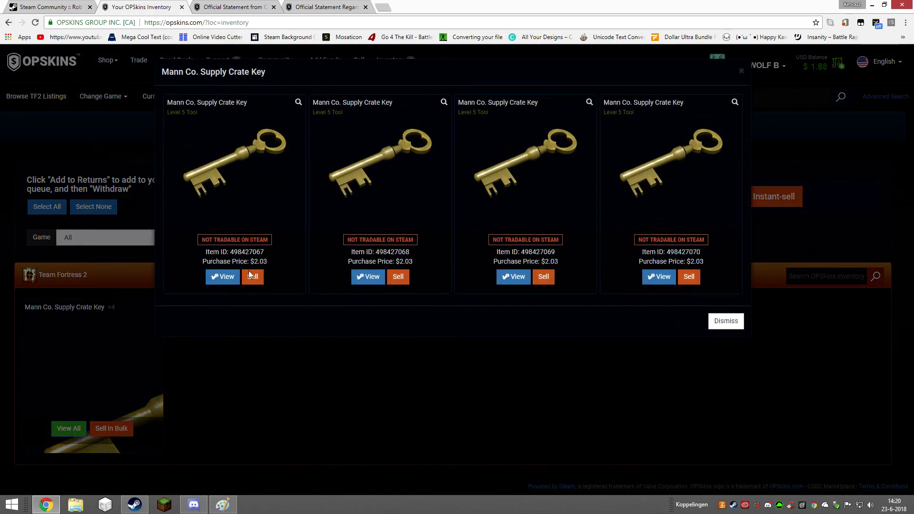
pyautogui.click(251, 276)
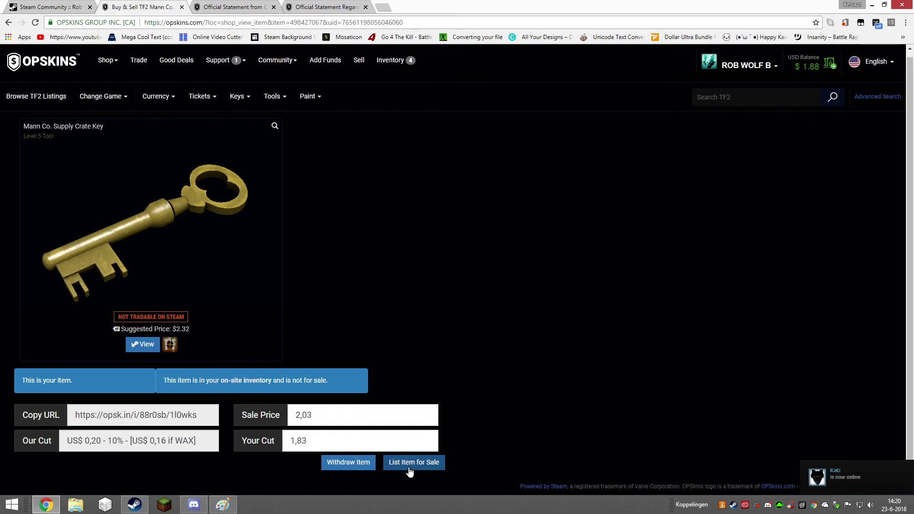
pyautogui.click(324, 417)
pyautogui.press('BackSpace')
pyautogui.write('2')
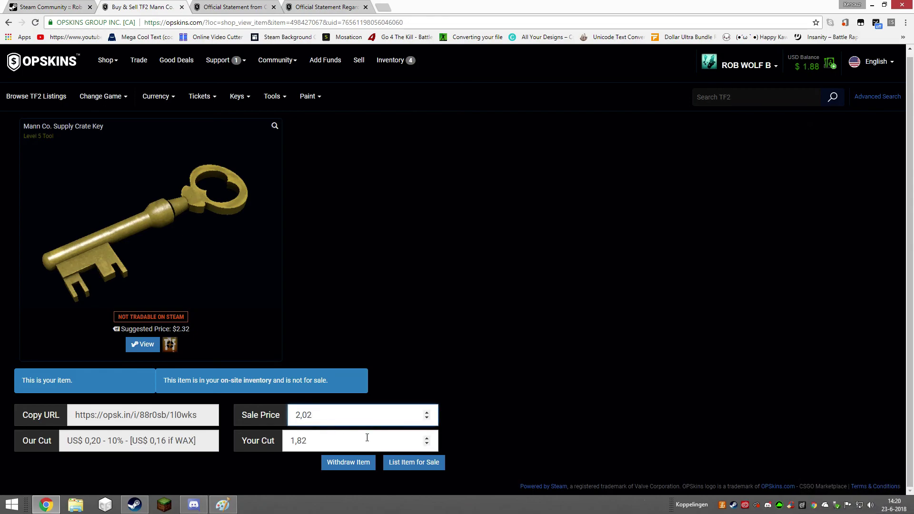
pyautogui.click(413, 462)
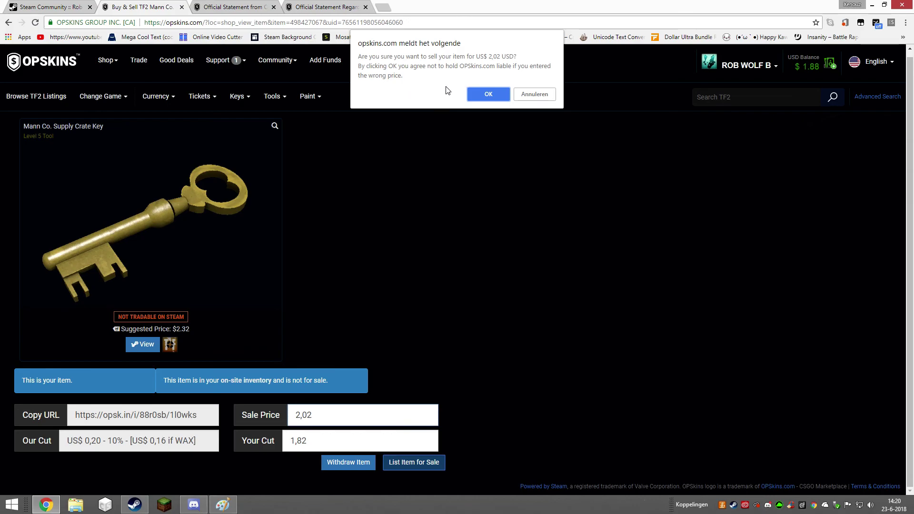
pyautogui.click(488, 94)
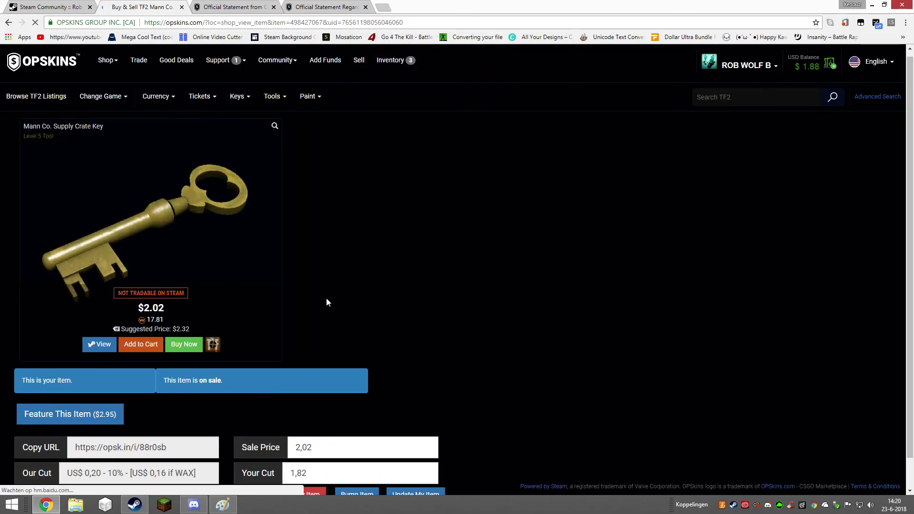
pyautogui.scroll(-1, 328, 279)
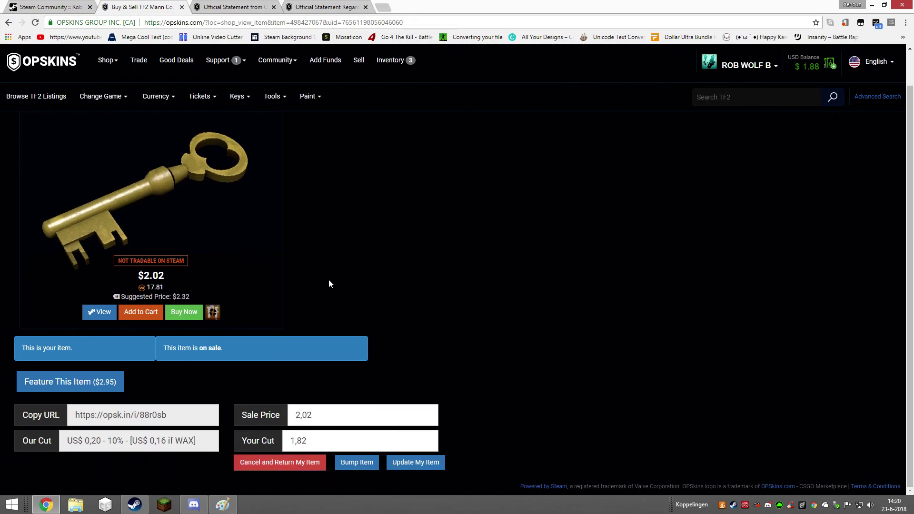
pyautogui.click(358, 60)
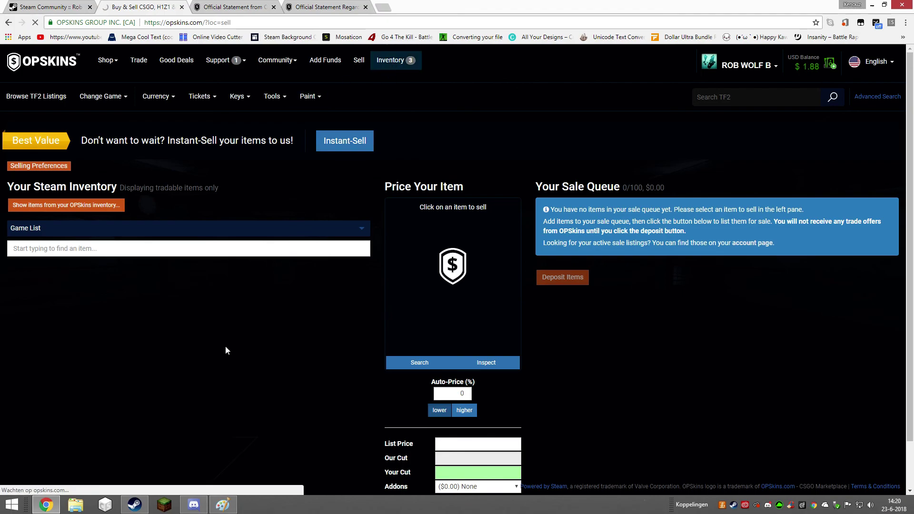
pyautogui.scroll(-3, 220, 342)
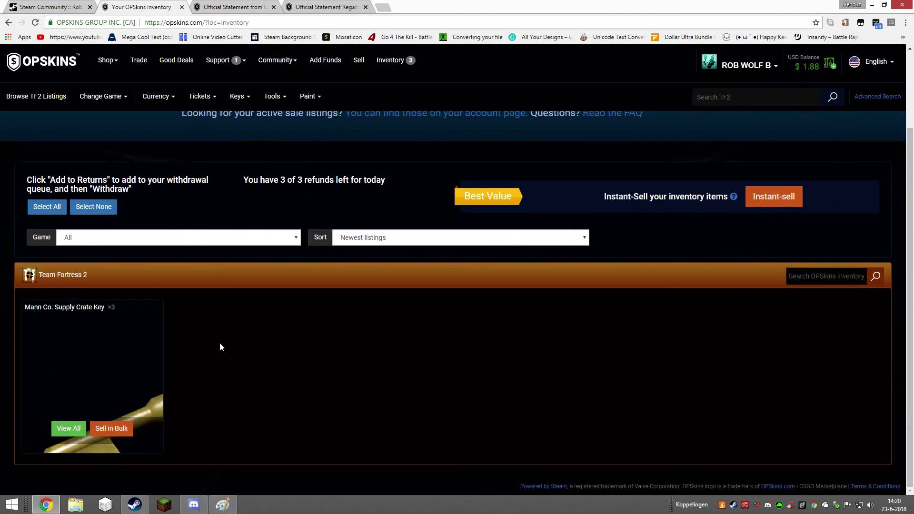
pyautogui.scroll(3, 105, 311)
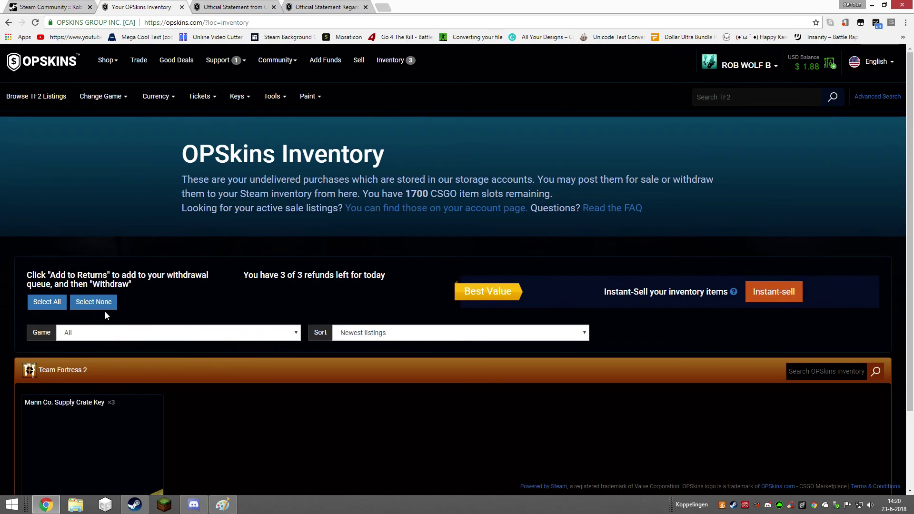
pyautogui.scroll(-2, 200, 356)
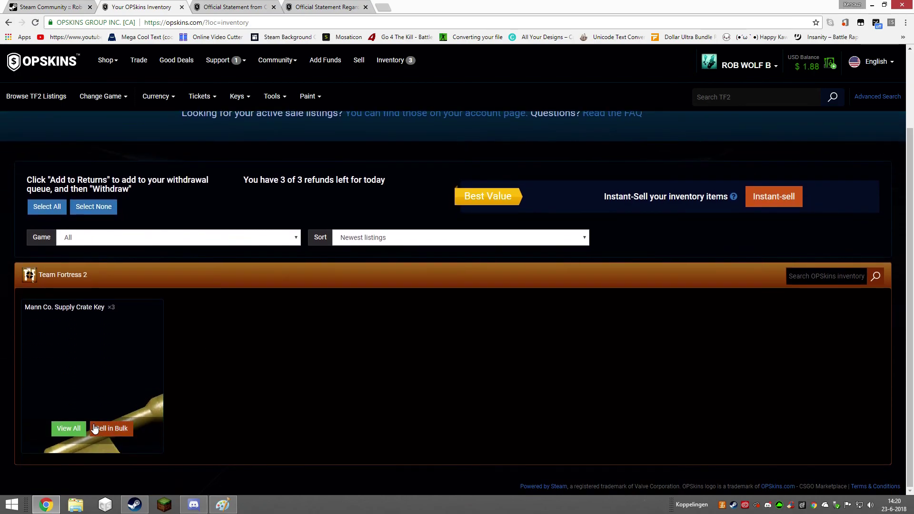
pyautogui.scroll(3, 120, 262)
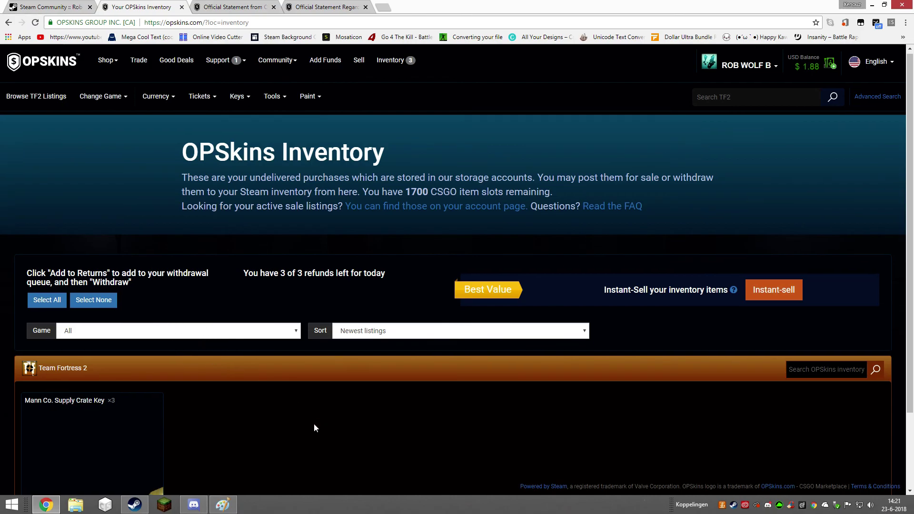
pyautogui.scroll(-1, 314, 424)
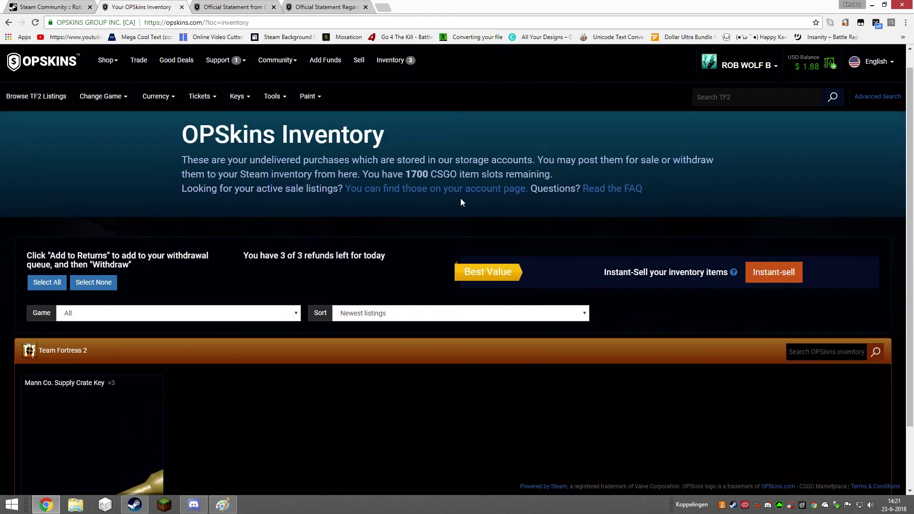
pyautogui.scroll(3, 461, 198)
pyautogui.click(229, 6)
pyautogui.click(150, 6)
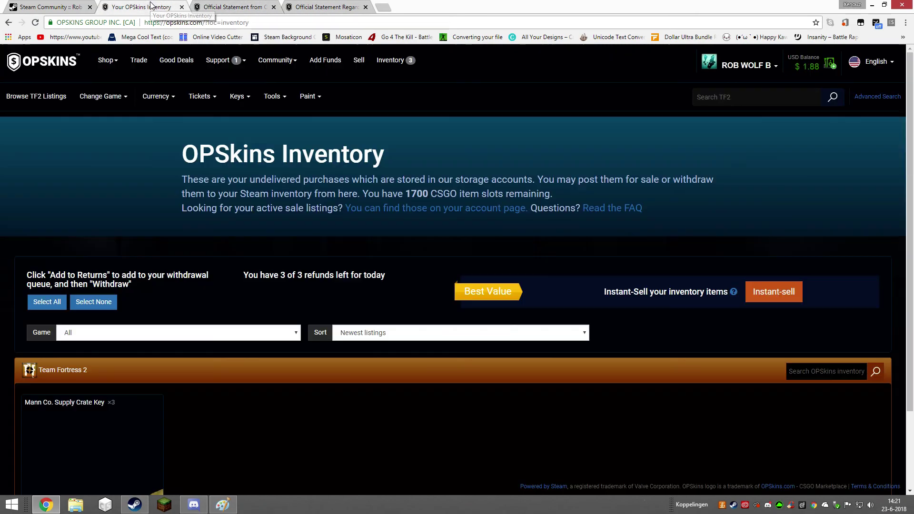
# - Open ticket #7001055 'Bought wrong items / return' from the support tickets list
pyautogui.click(236, 62)
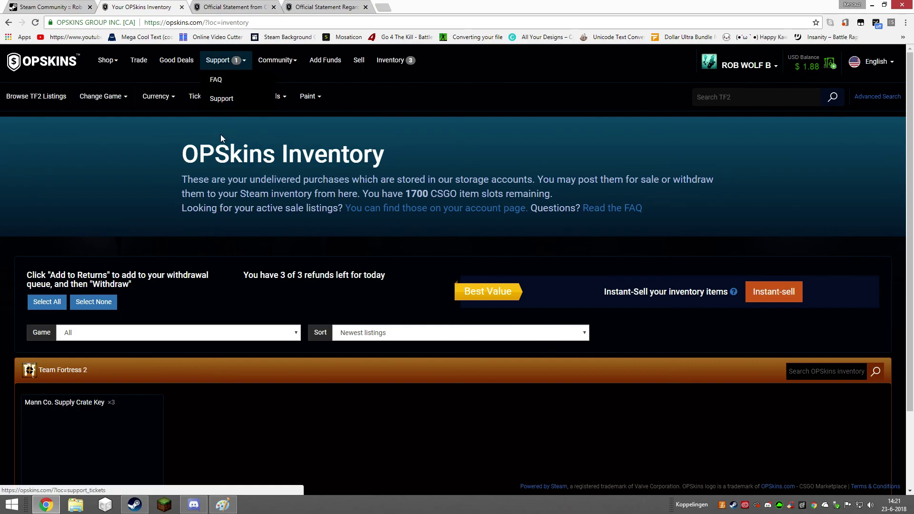
pyautogui.click(222, 97)
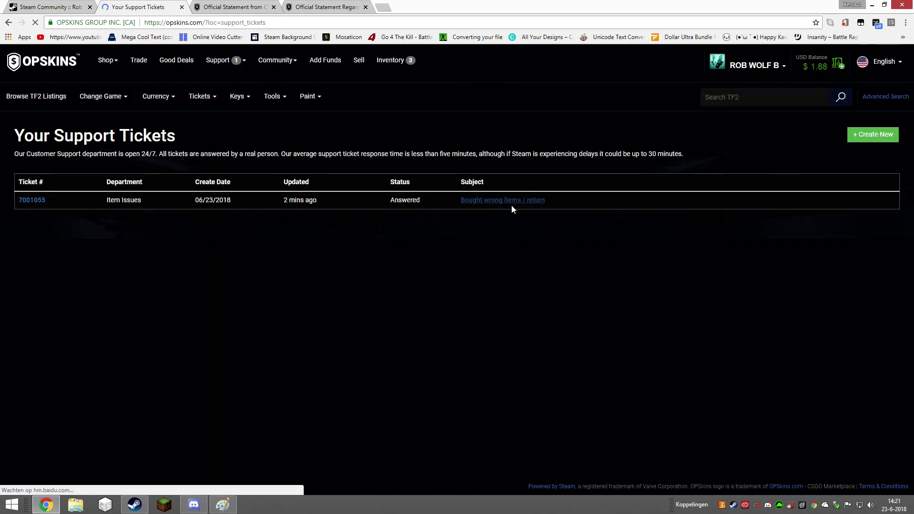
pyautogui.click(510, 202)
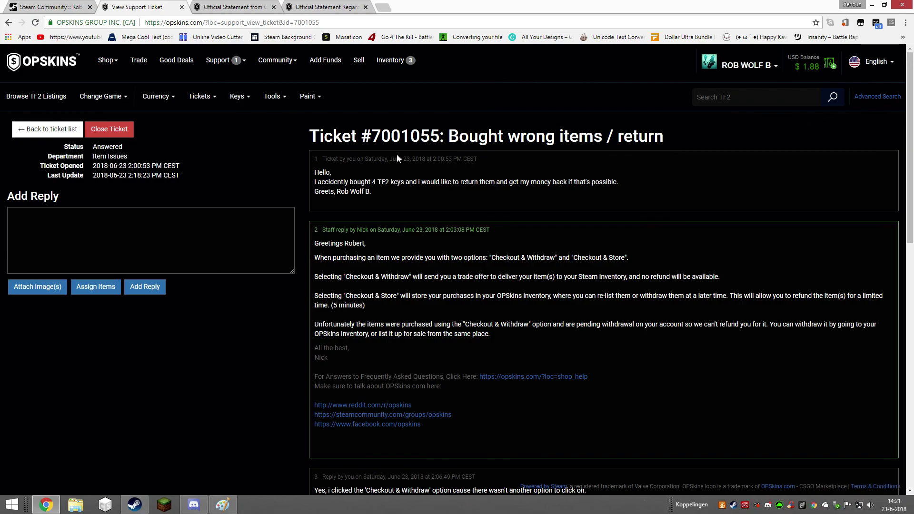
pyautogui.scroll(-5, 524, 312)
pyautogui.scroll(-4, 524, 312)
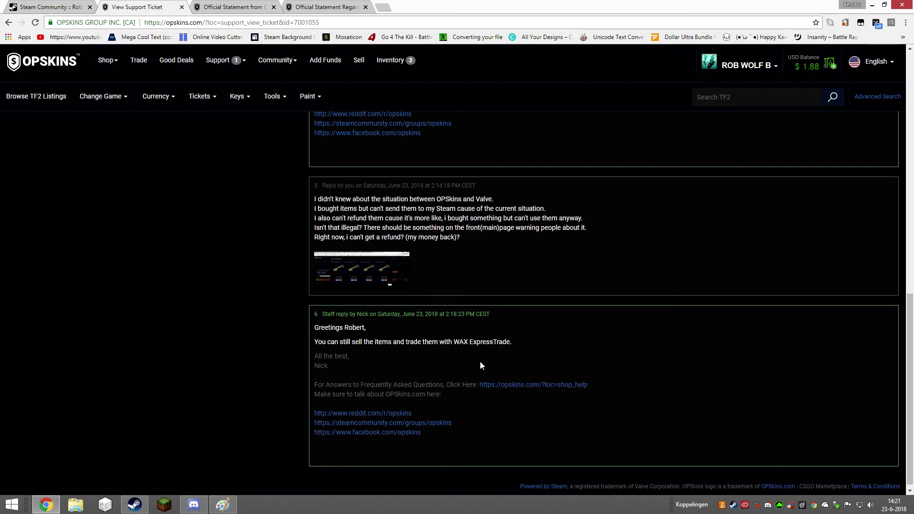
pyautogui.scroll(1, 471, 342)
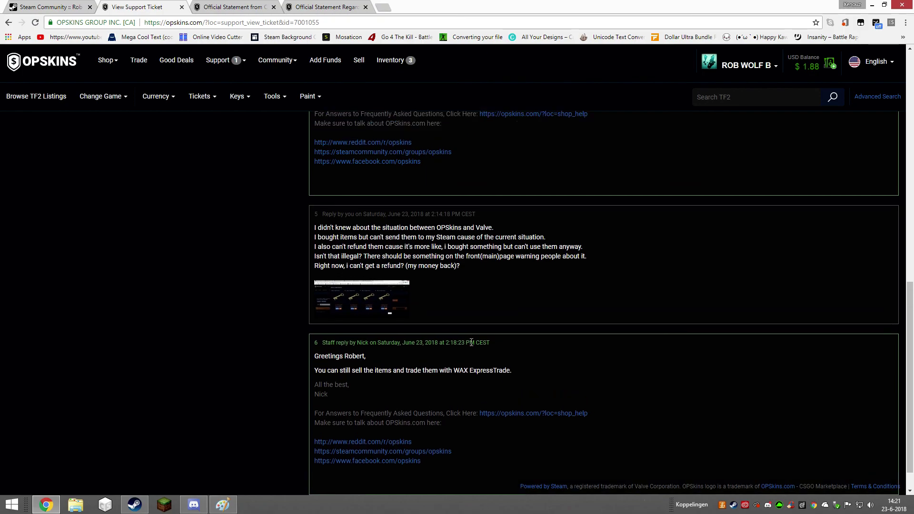
pyautogui.scroll(3, 471, 342)
pyautogui.scroll(3, 470, 342)
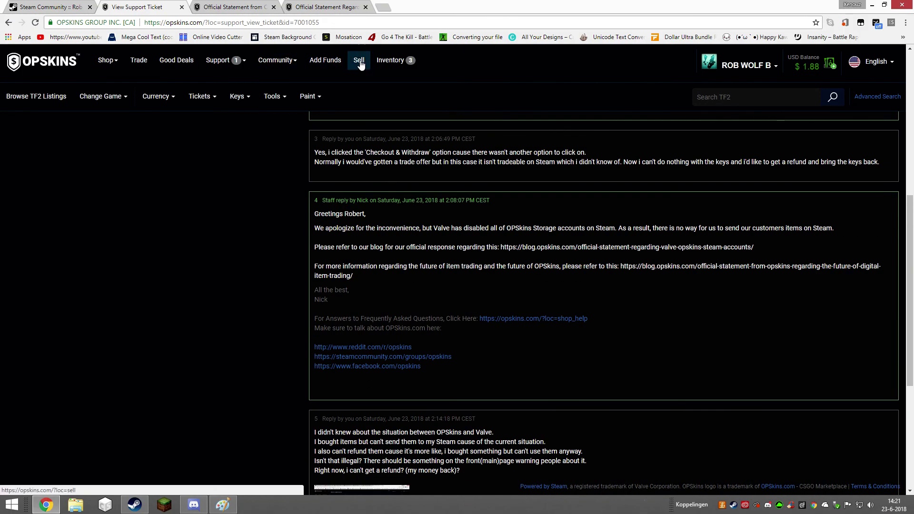
pyautogui.click(390, 60)
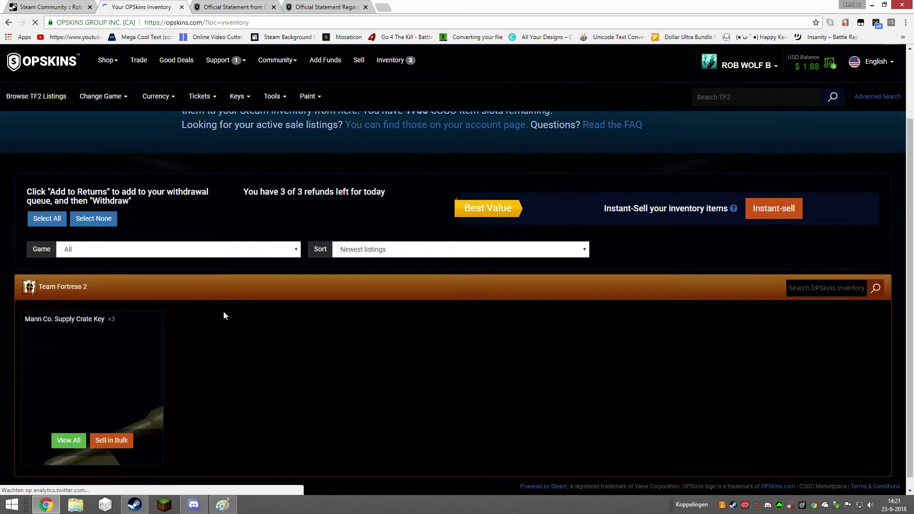
pyautogui.click(69, 429)
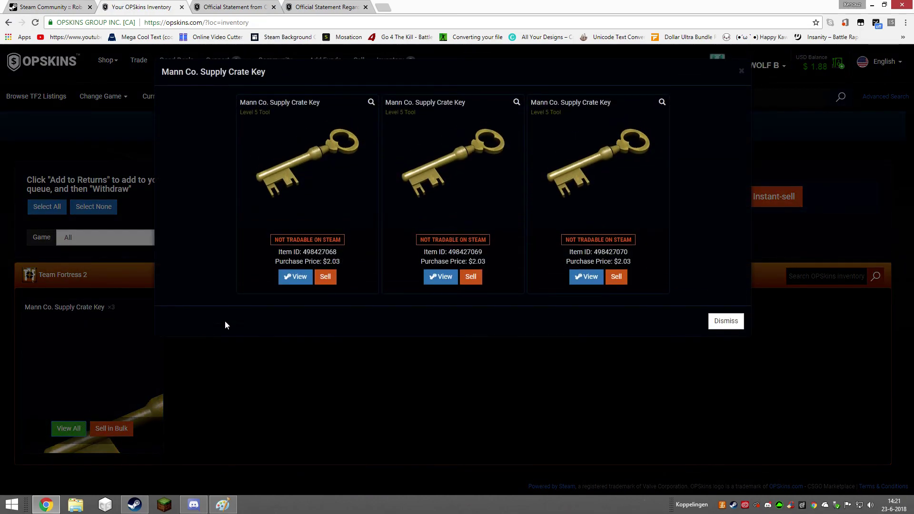
pyautogui.click(325, 276)
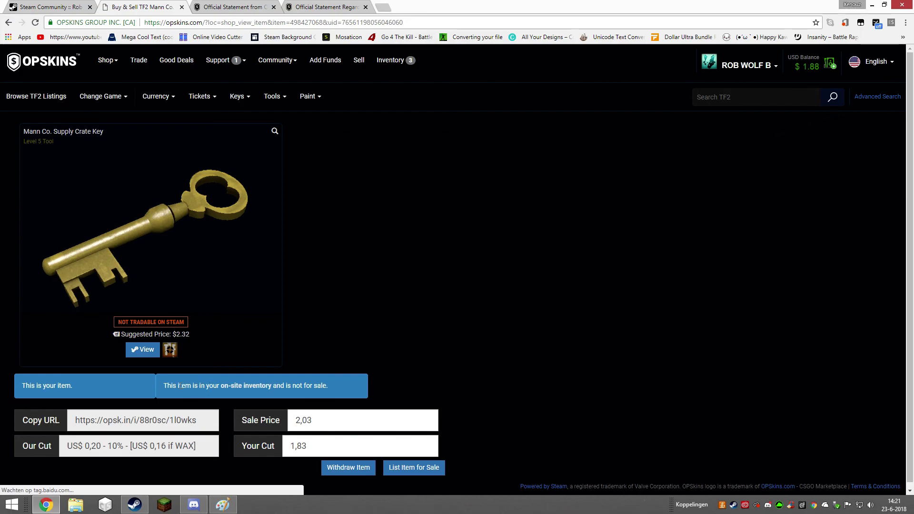
pyautogui.click(348, 467)
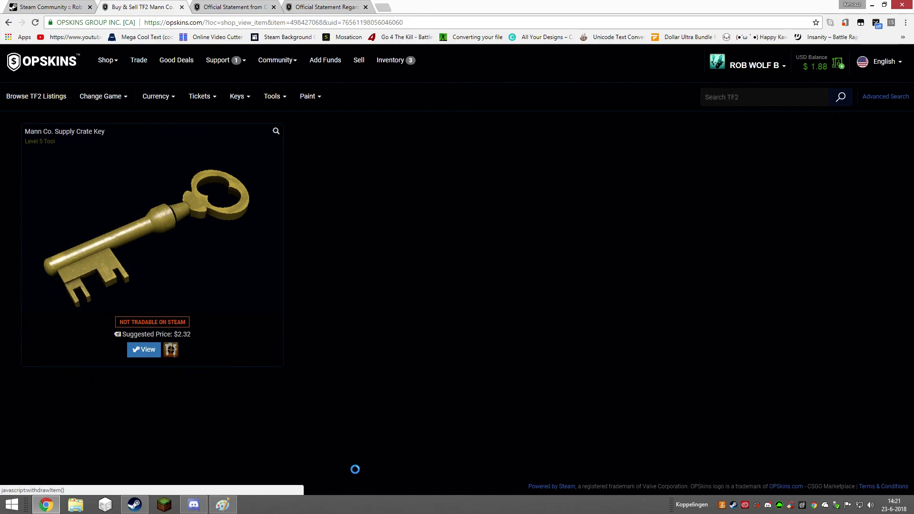
pyautogui.click(221, 60)
pyautogui.click(223, 98)
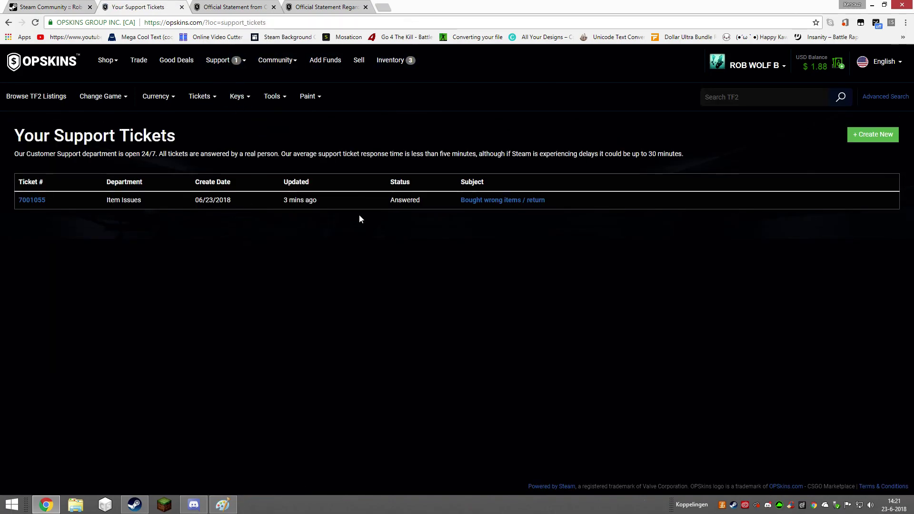
pyautogui.click(475, 204)
pyautogui.scroll(-10, 450, 203)
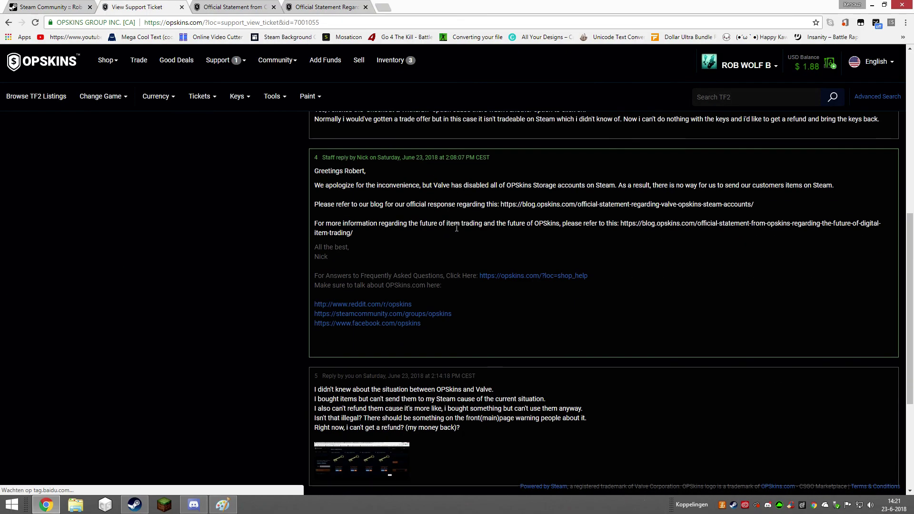
pyautogui.scroll(-5, 457, 232)
pyautogui.scroll(5, 457, 231)
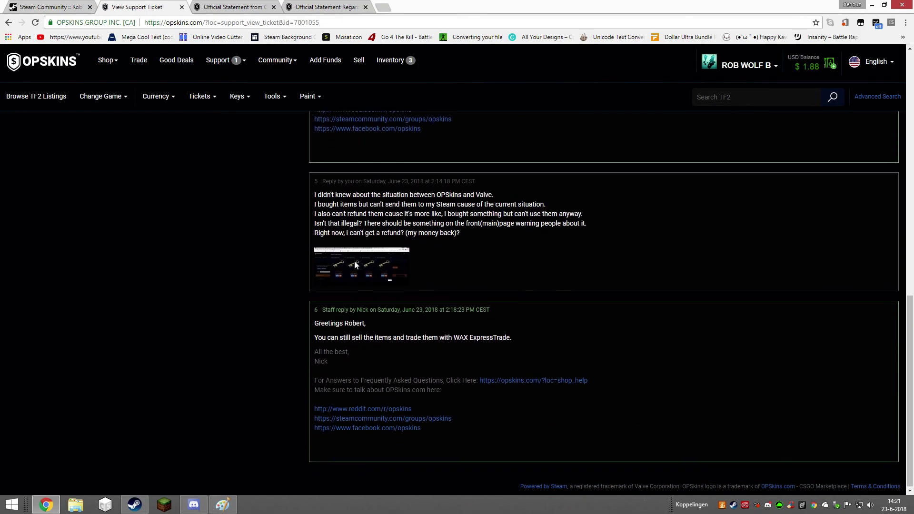
pyautogui.scroll(10, 409, 346)
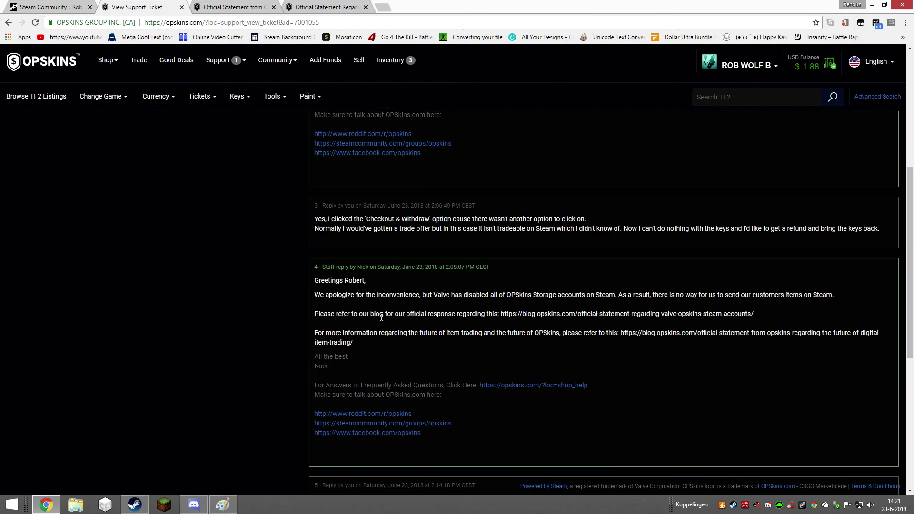
# - Reply that a key bought for 2.03 euros resells for only about 1.83 euros
pyautogui.click(139, 249)
pyautogui.write('Then ')
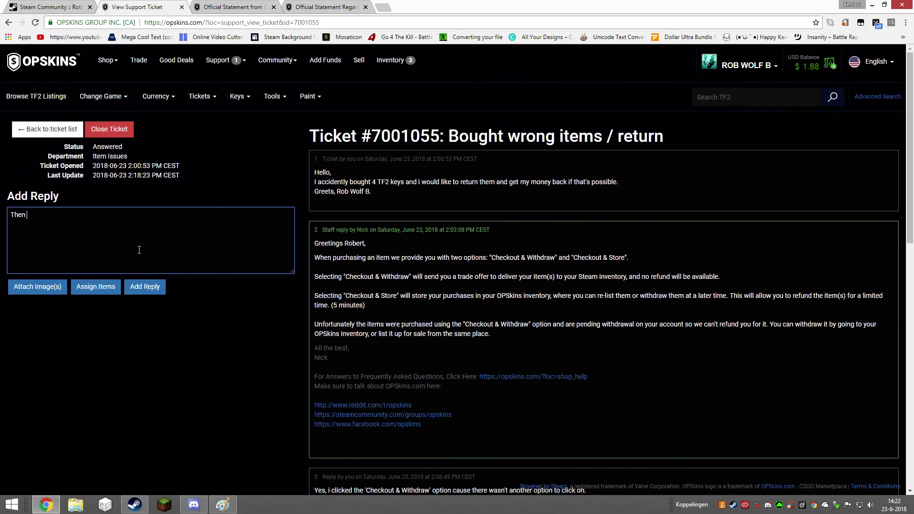
pyautogui.write('i will make a lose')
pyautogui.write('.')
pyautogui.write(' l')
pyautogui.press('BackSpace')
pyautogui.press('BackSpace')
pyautogui.write('One')
pyautogui.write(' key')
pyautogui.write('2.03 ')
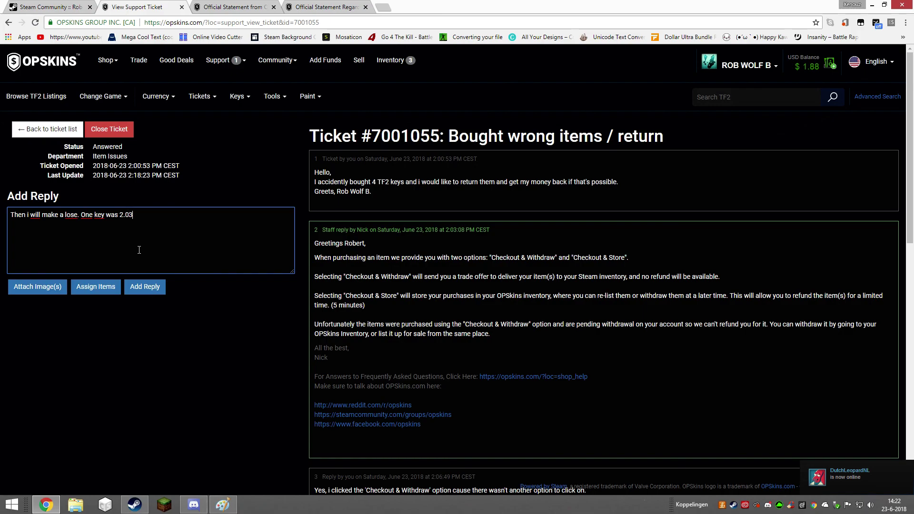
pyautogui.write('euros. And')
pyautogui.write(' whe')
pyautogui.press('BackSpace')
pyautogui.press('BackSpace')
pyautogui.press('BackSpace')
pyautogui.press('BackSpace')
pyautogui.press('BackSpace')
pyautogui.write('an')
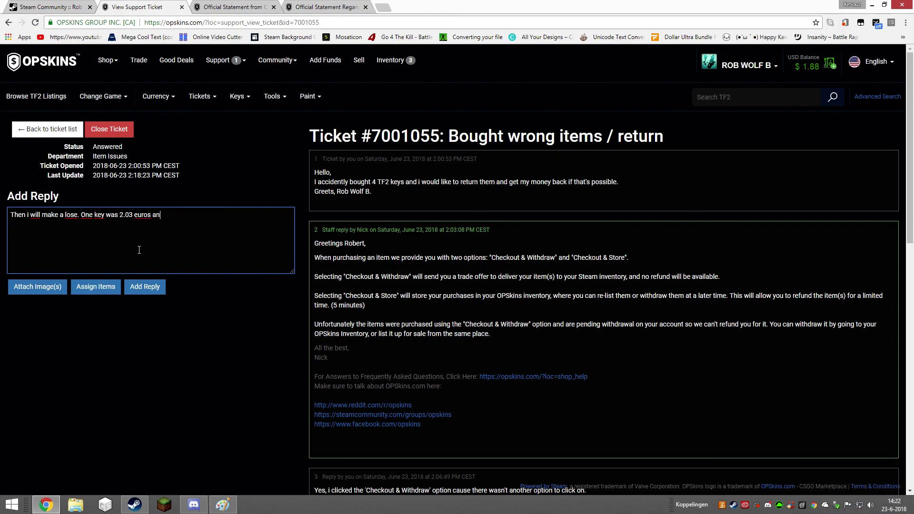
pyautogui.write('d when selling 1 ')
pyautogui.write('key i will')
pyautogui.write(' get around 1.')
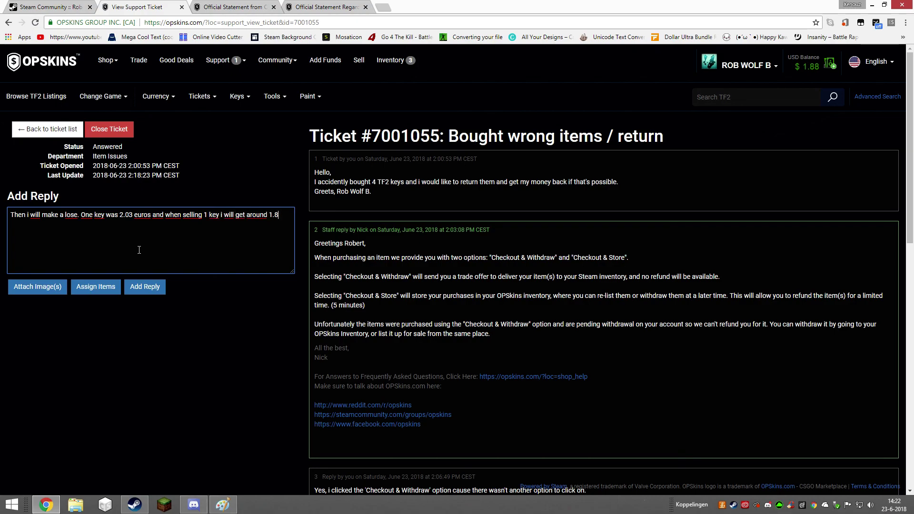
pyautogui.write('83 ')
pyautogui.write('euro. I')
pyautogui.write("t's basic")
pyautogui.write('ly npping of my m')
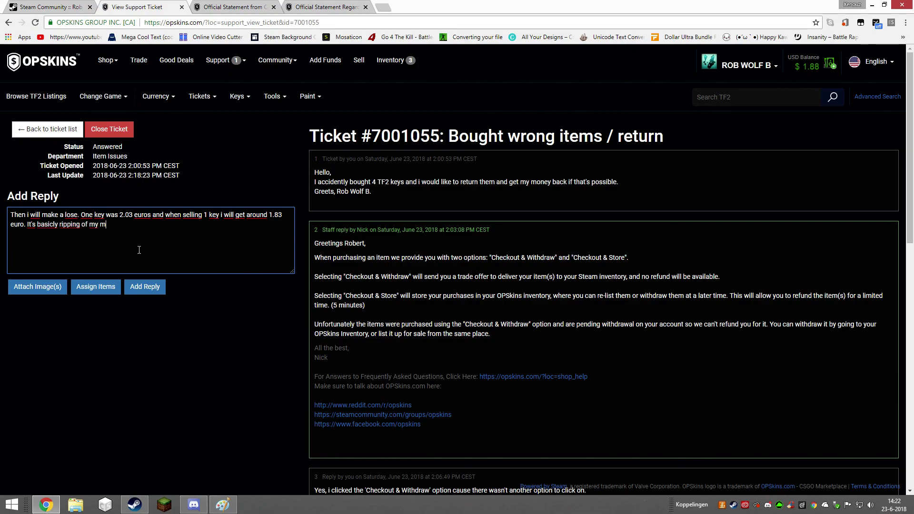
pyautogui.write('oney.')
pyautogui.click(145, 287)
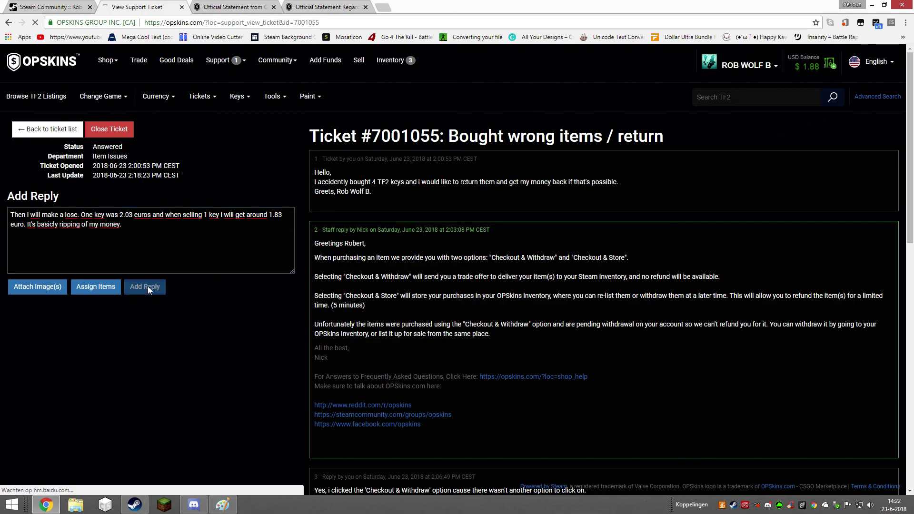
pyautogui.scroll(-10, 287, 345)
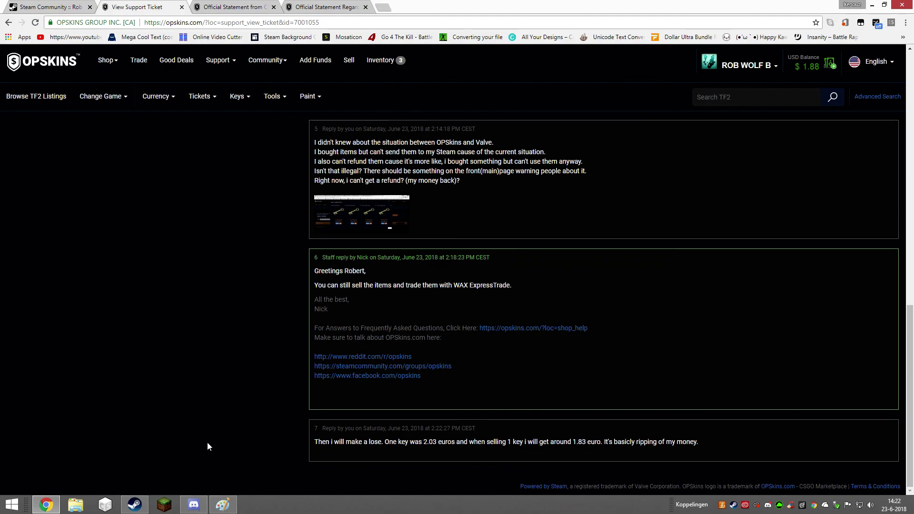
pyautogui.scroll(10, 207, 442)
pyautogui.scroll(-10, 207, 443)
pyautogui.scroll(8, 211, 432)
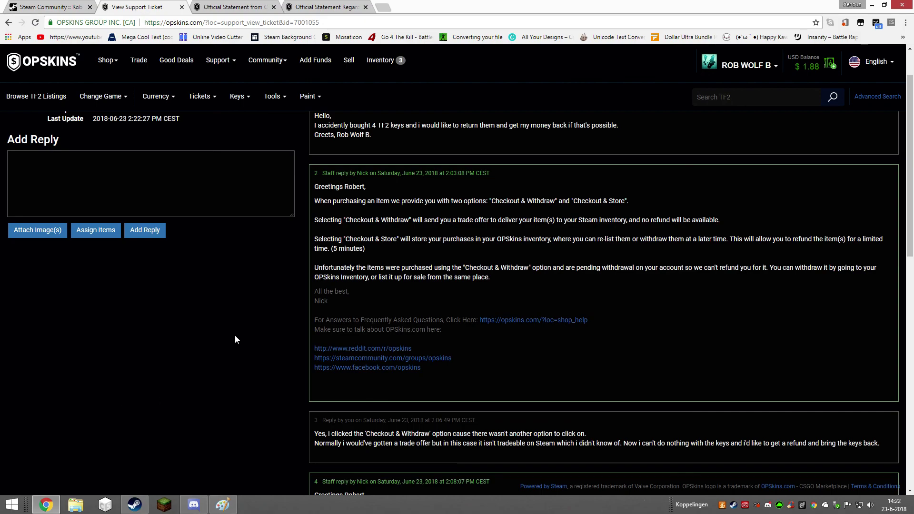
pyautogui.scroll(2, 253, 358)
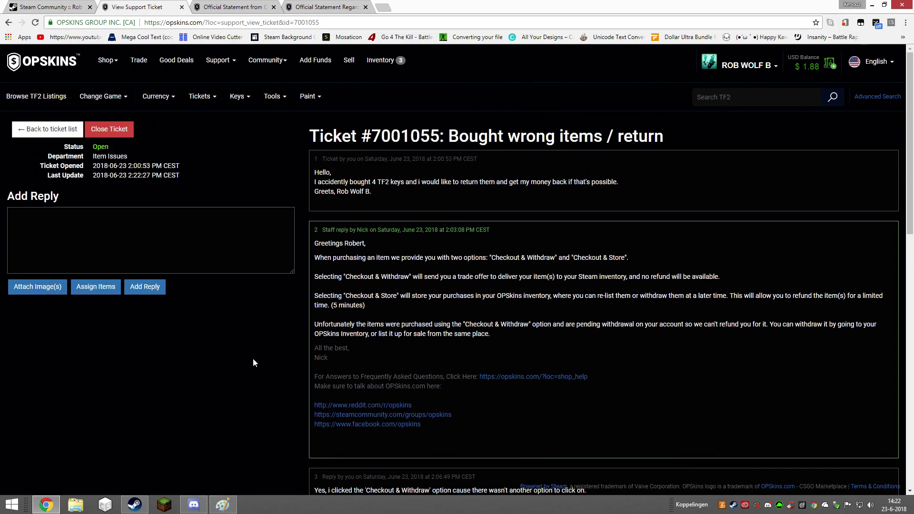
# - Use the OPSKINS logo to reach the homepage with the VGO banner and $1.88 balance
pyautogui.click(51, 67)
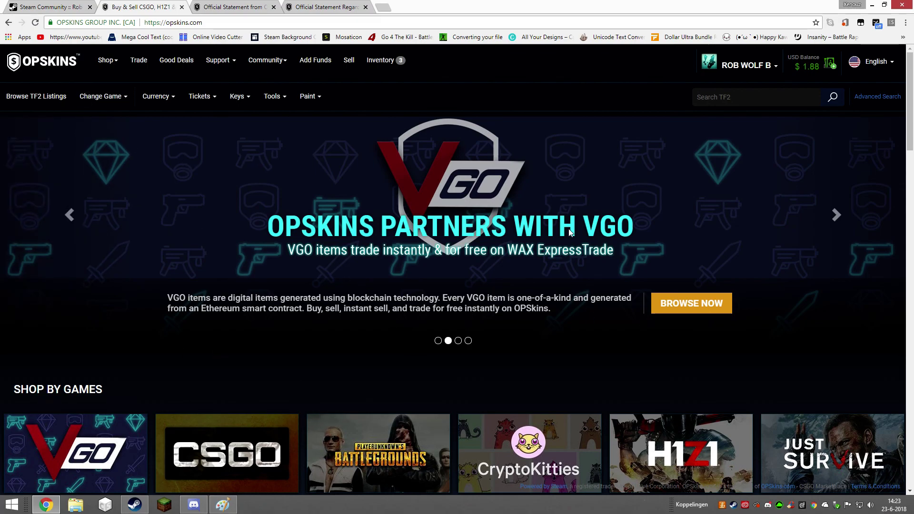
# - Open the three-key inventory, check the account menu, and glance at the blog tabs
pyautogui.click(381, 60)
pyautogui.scroll(-2, 294, 343)
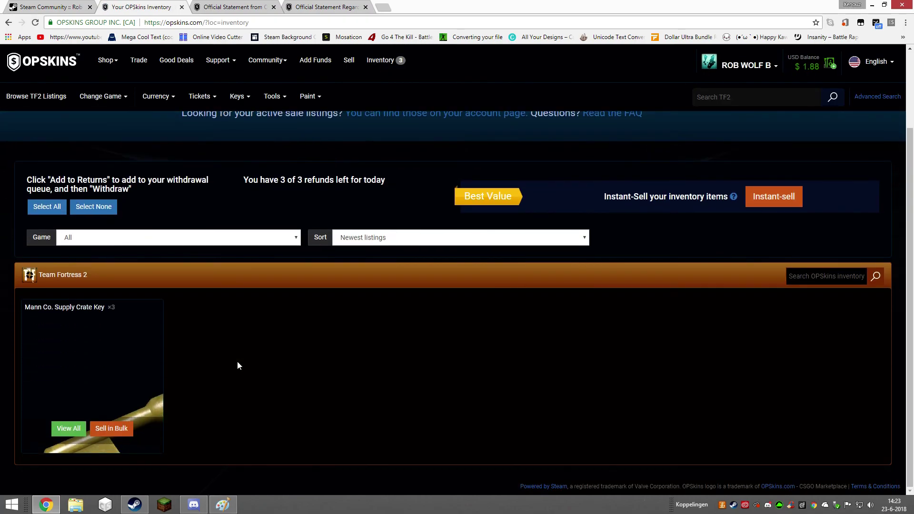
pyautogui.scroll(1, 237, 362)
pyautogui.scroll(1, 489, 280)
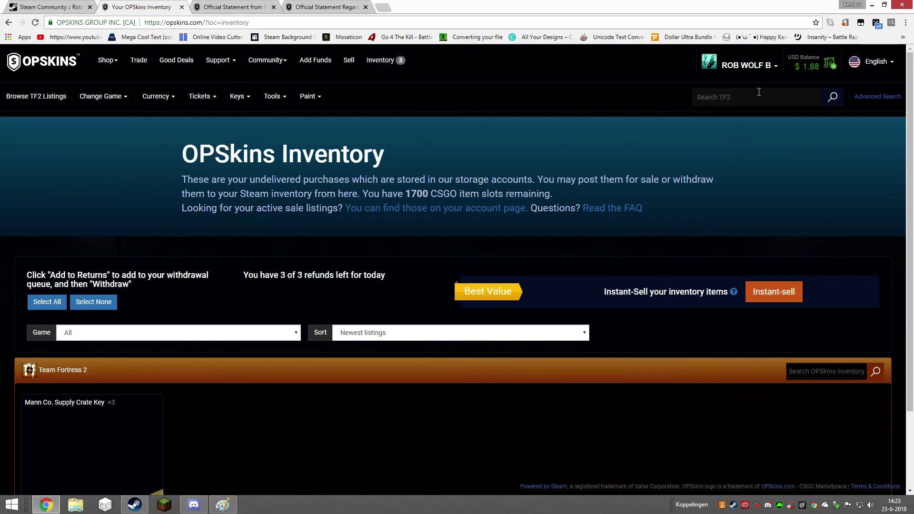
pyautogui.click(760, 66)
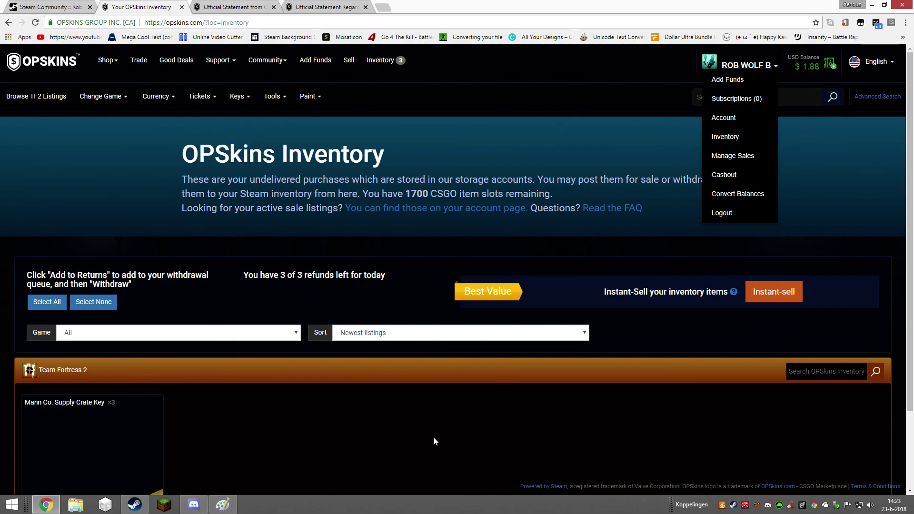
pyautogui.scroll(-2, 434, 436)
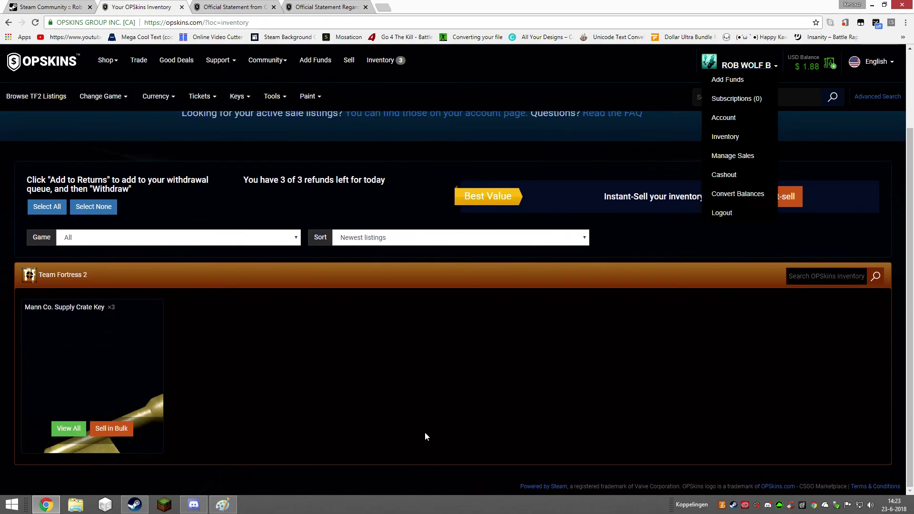
pyautogui.scroll(2, 424, 432)
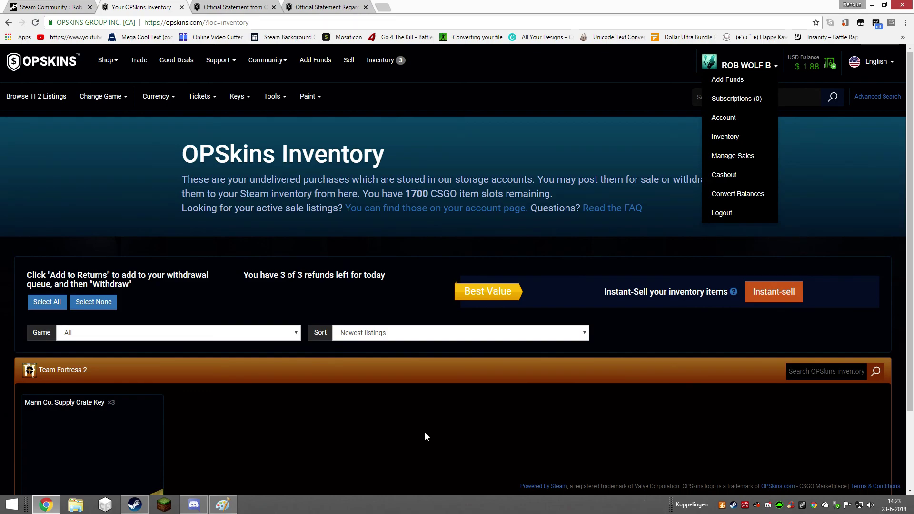
pyautogui.click(386, 60)
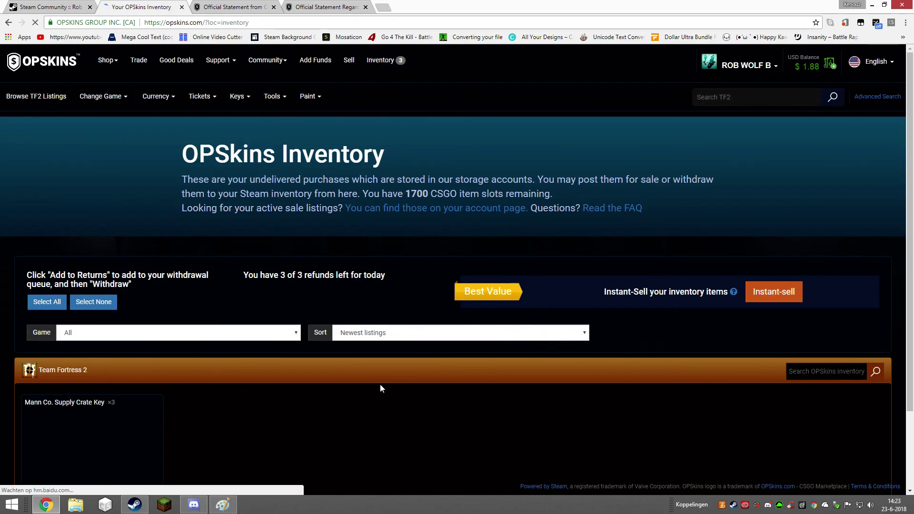
pyautogui.scroll(-1, 380, 387)
pyautogui.click(322, 6)
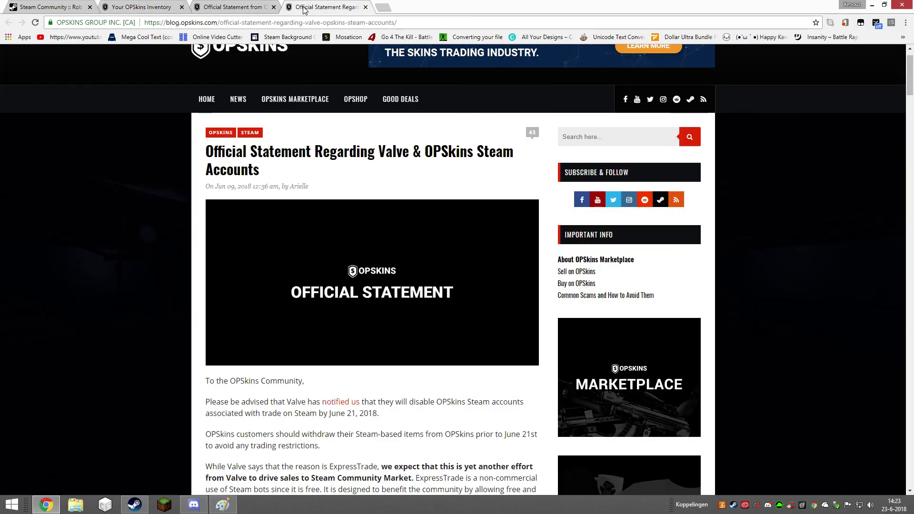
pyautogui.scroll(-3, 285, 286)
pyautogui.click(233, 7)
pyautogui.scroll(-10, 286, 286)
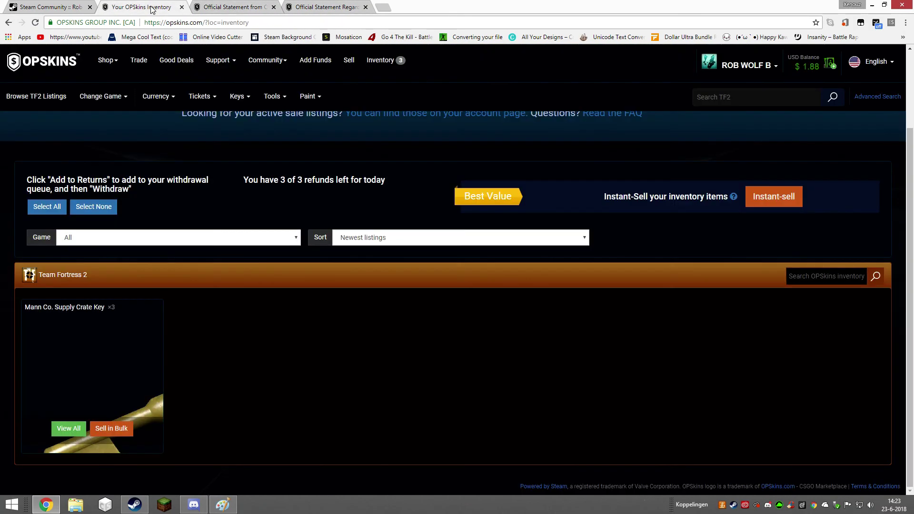
pyautogui.click(143, 7)
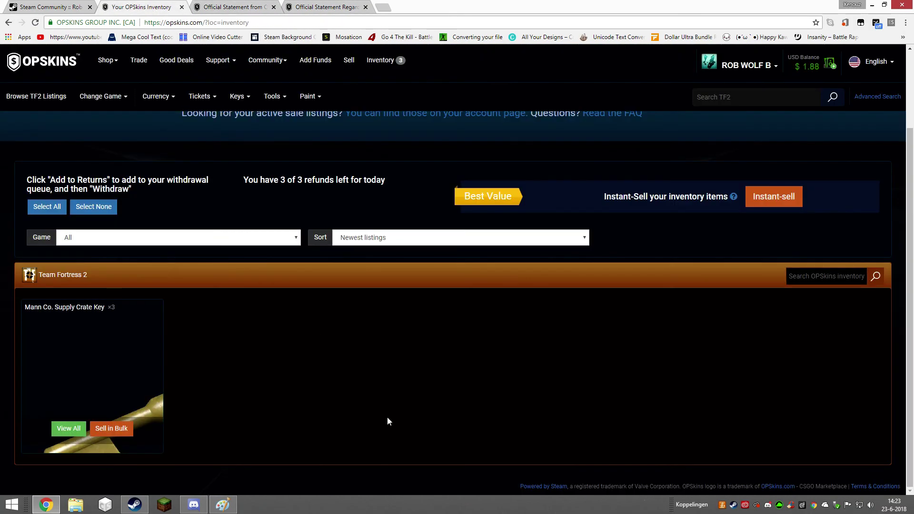